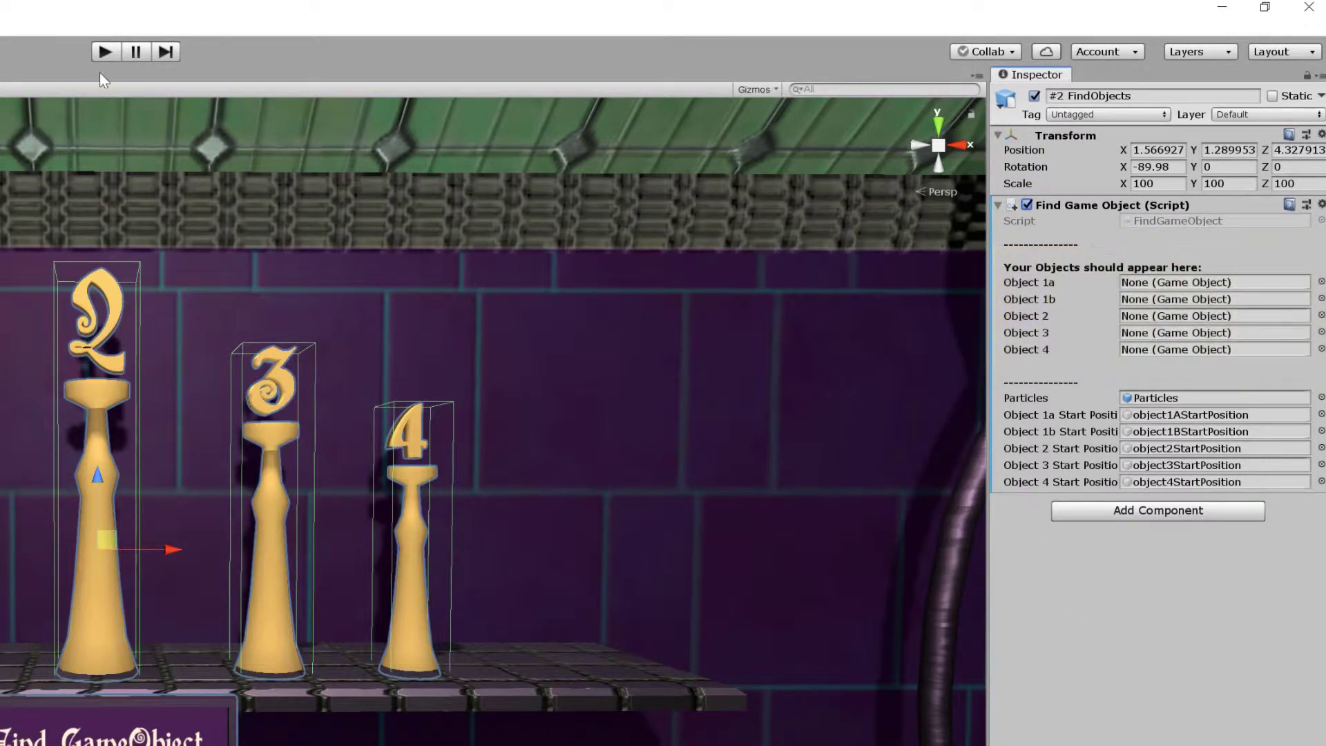
# Step: Open the 'Video 2 - Find Objects in a Script' folder under Scripts To Complete
pyautogui.click(236, 587)
pyautogui.doubleClick(233, 591)
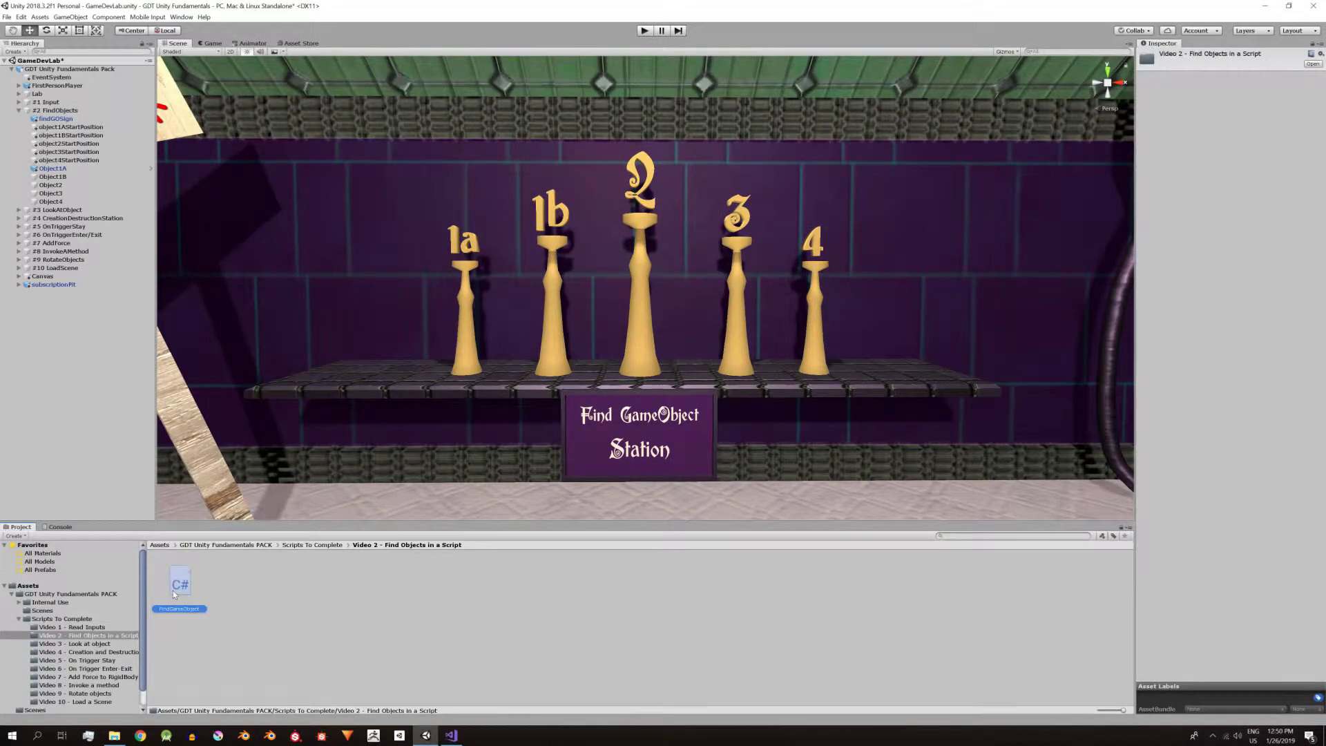
# Step: Open FindGameObject.cs in Visual Studio and expand its Fields region to review object1a–object4
pyautogui.doubleClick(174, 593)
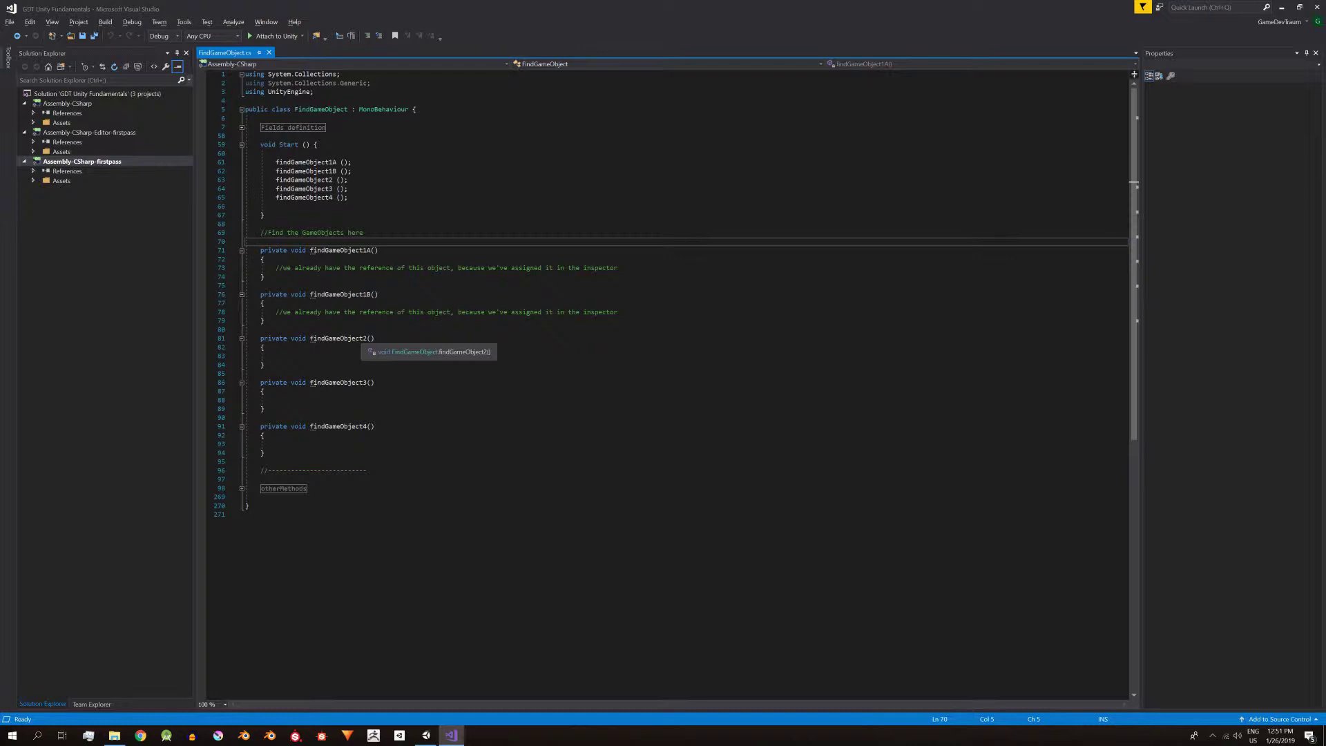
pyautogui.click(264, 259)
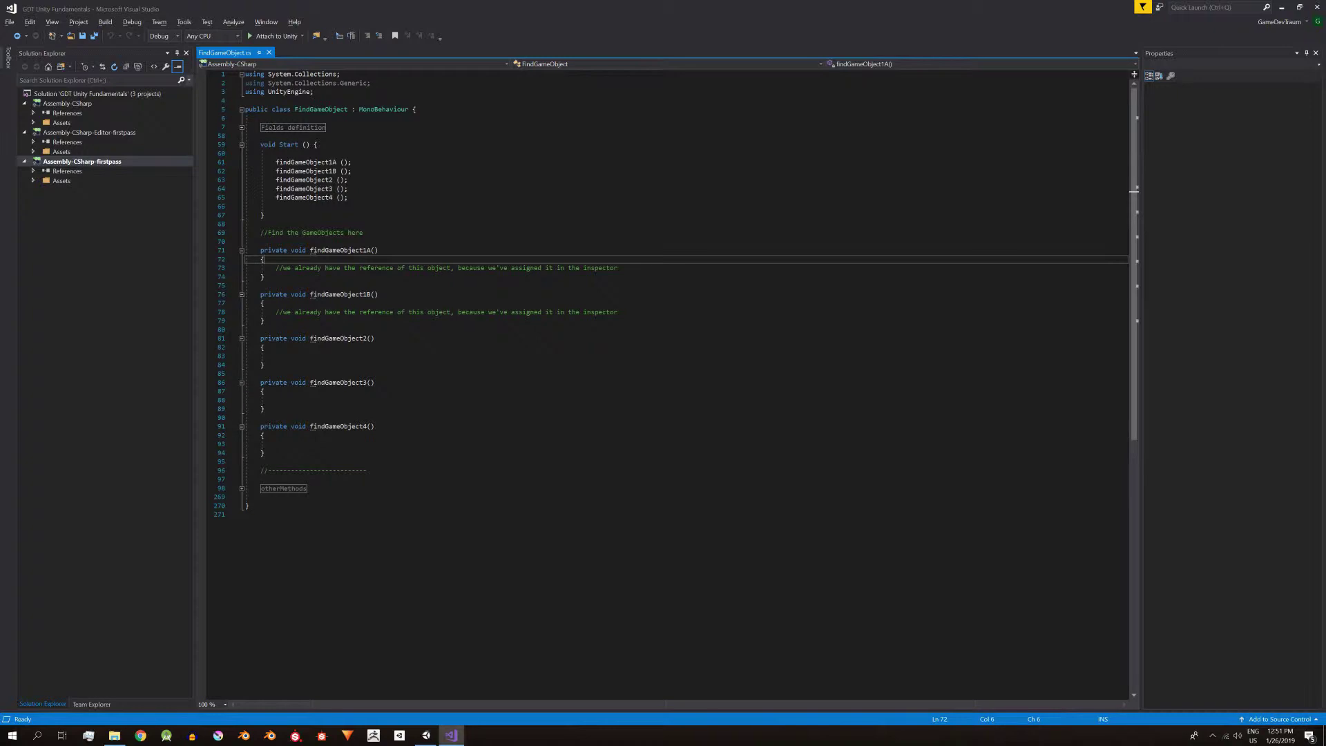
pyautogui.click(245, 127)
pyautogui.click(241, 127)
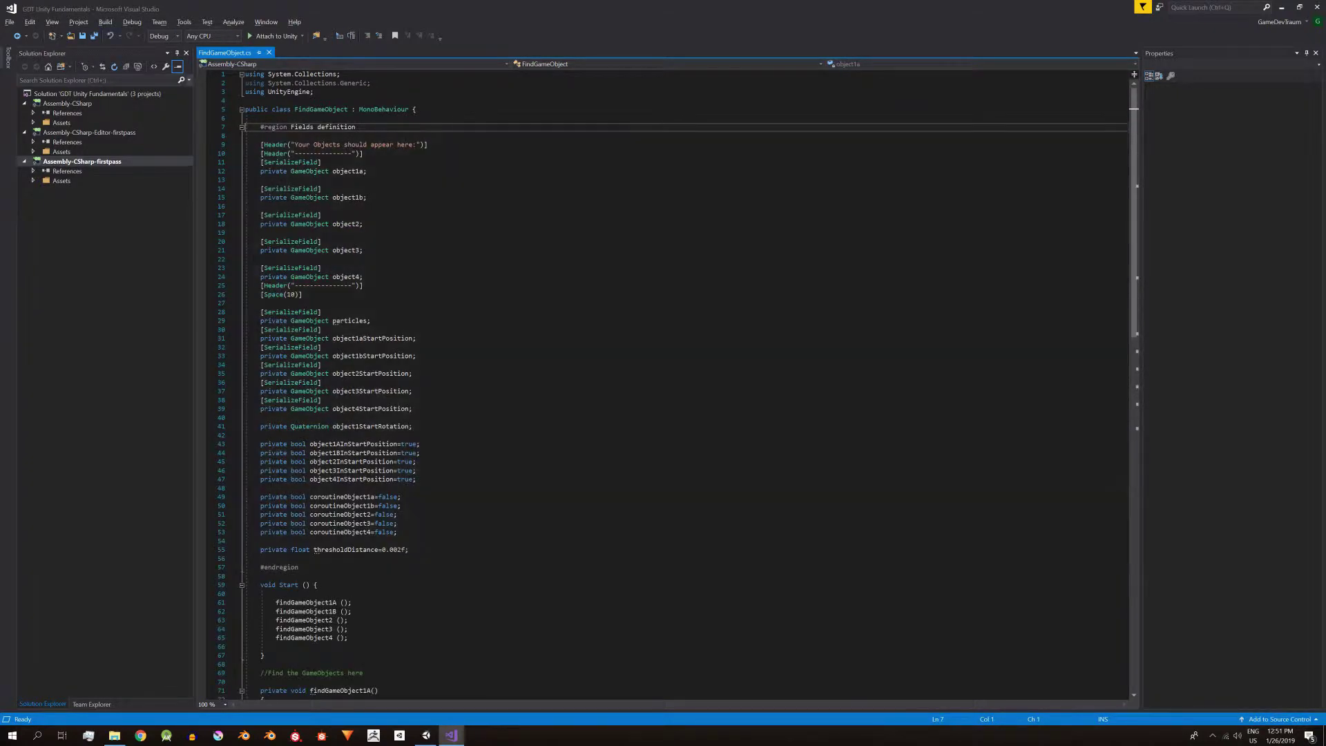
pyautogui.click(276, 206)
pyautogui.click(322, 267)
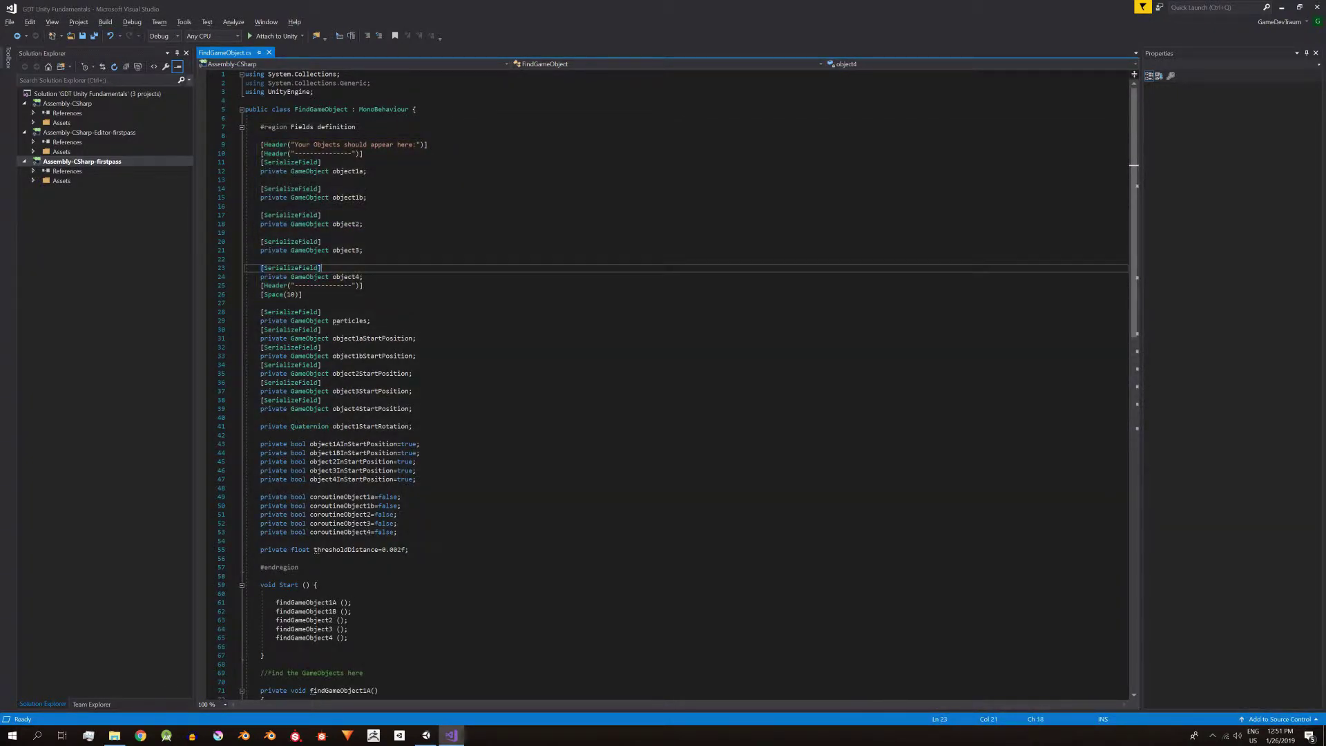
pyautogui.hotkey('alt', 'Tab')
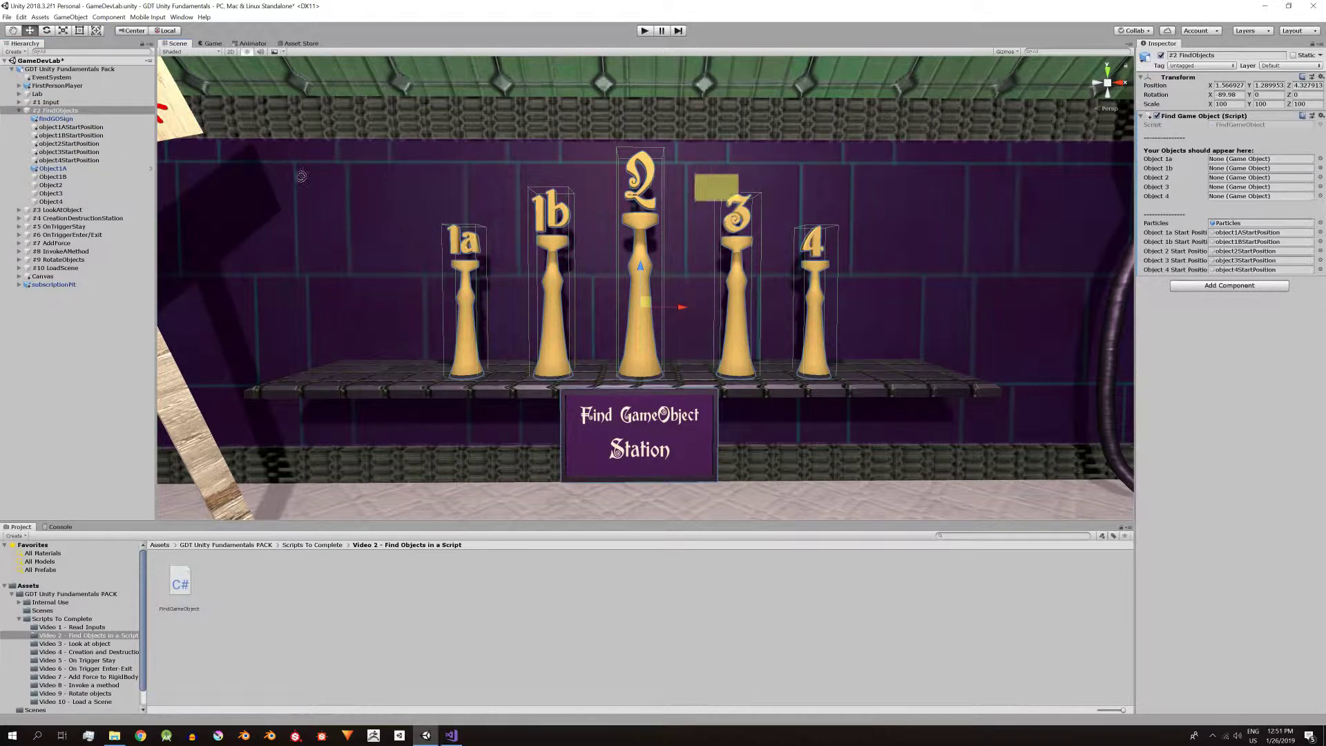
# Step: Put Object1A in the Object 1a slot and test it with a Play run
pyautogui.click(1240, 158)
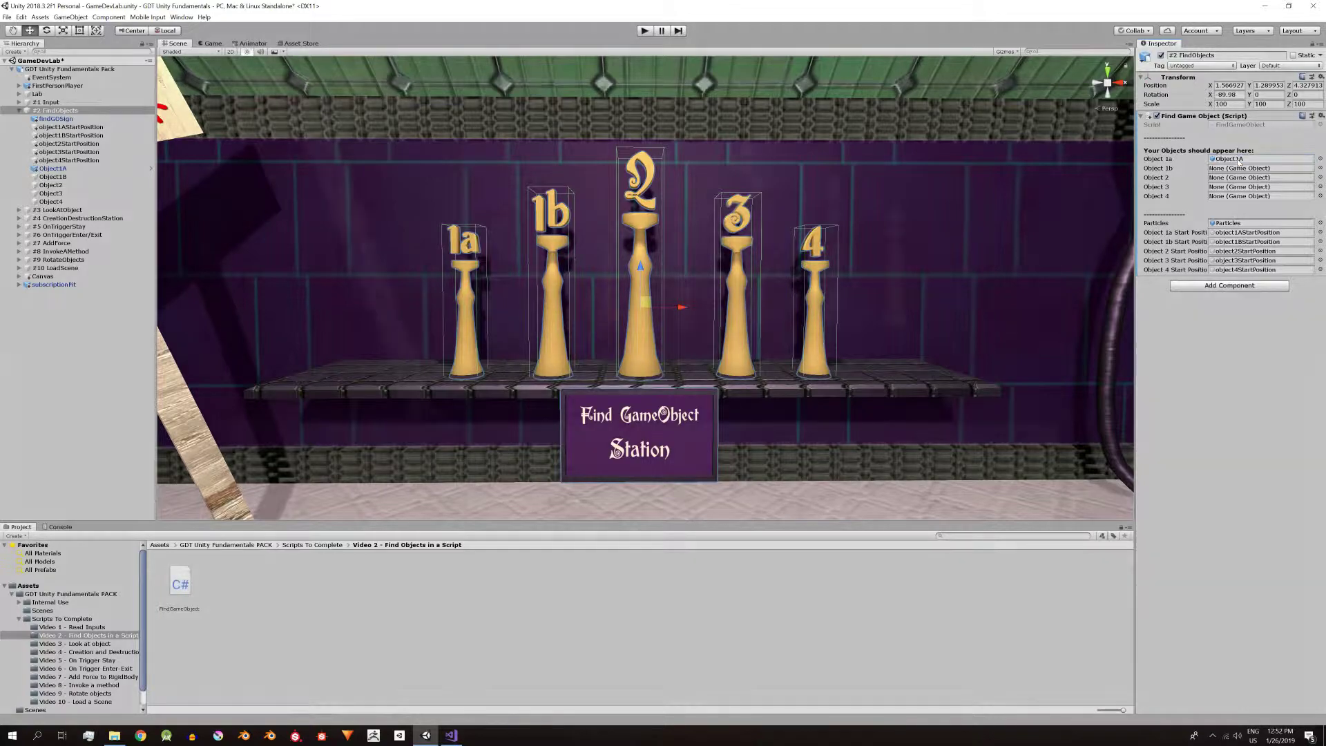
pyautogui.hotkey('ctrl', 'p')
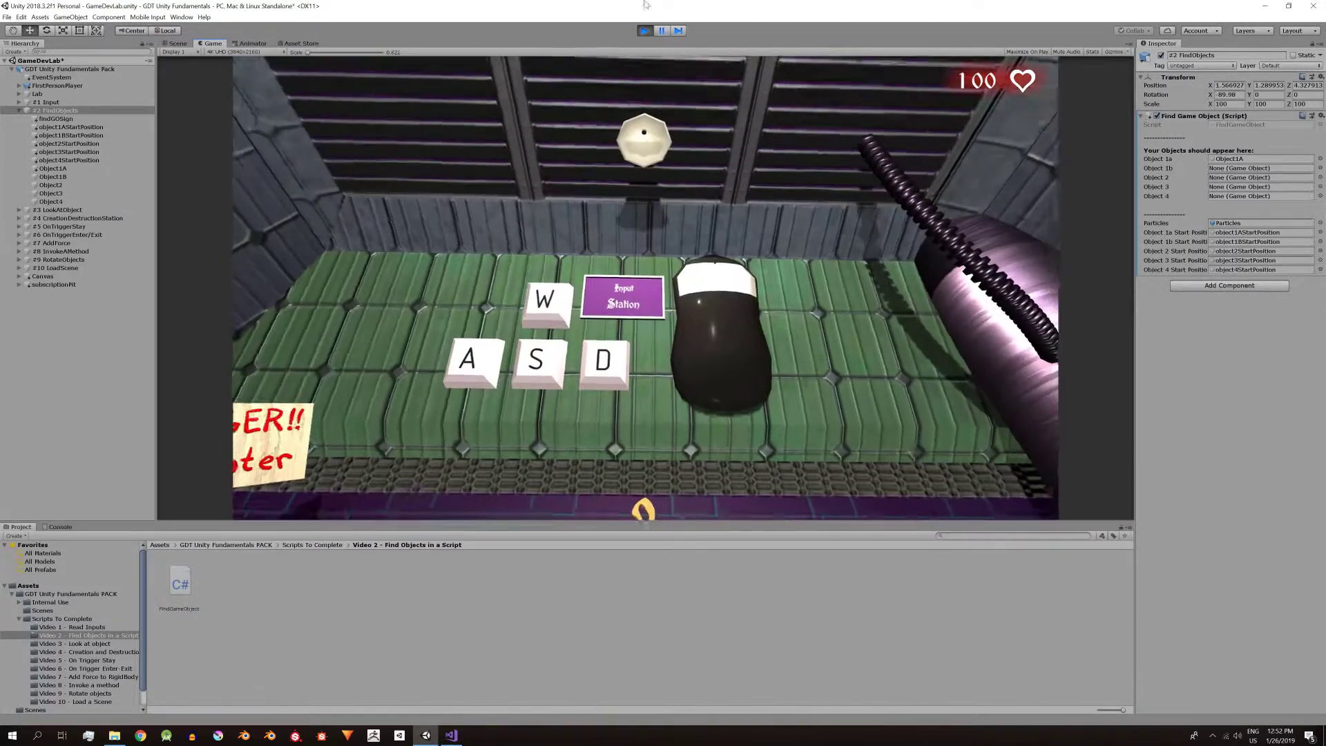
pyautogui.click(642, 31)
# Step: Remove [SerializeField] from object1b, change private to public, and save the script
pyautogui.click(241, 128)
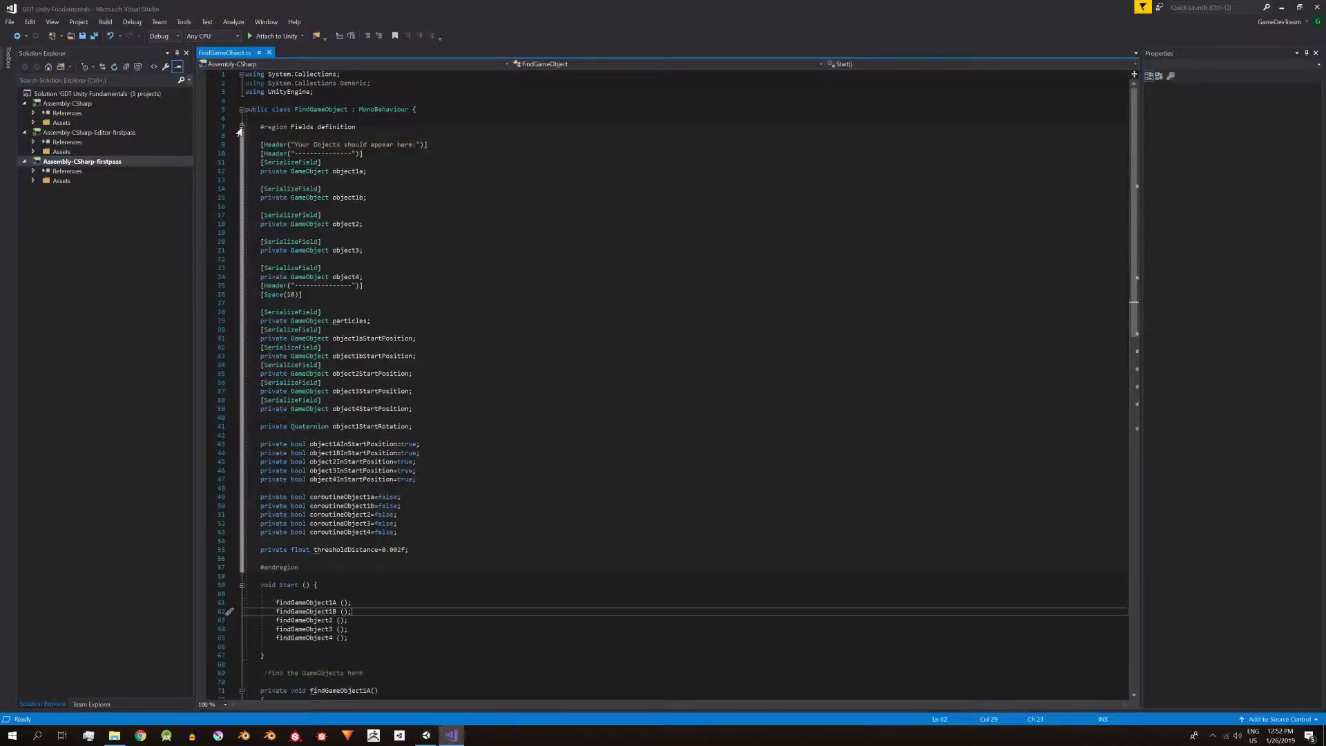
pyautogui.click(362, 197)
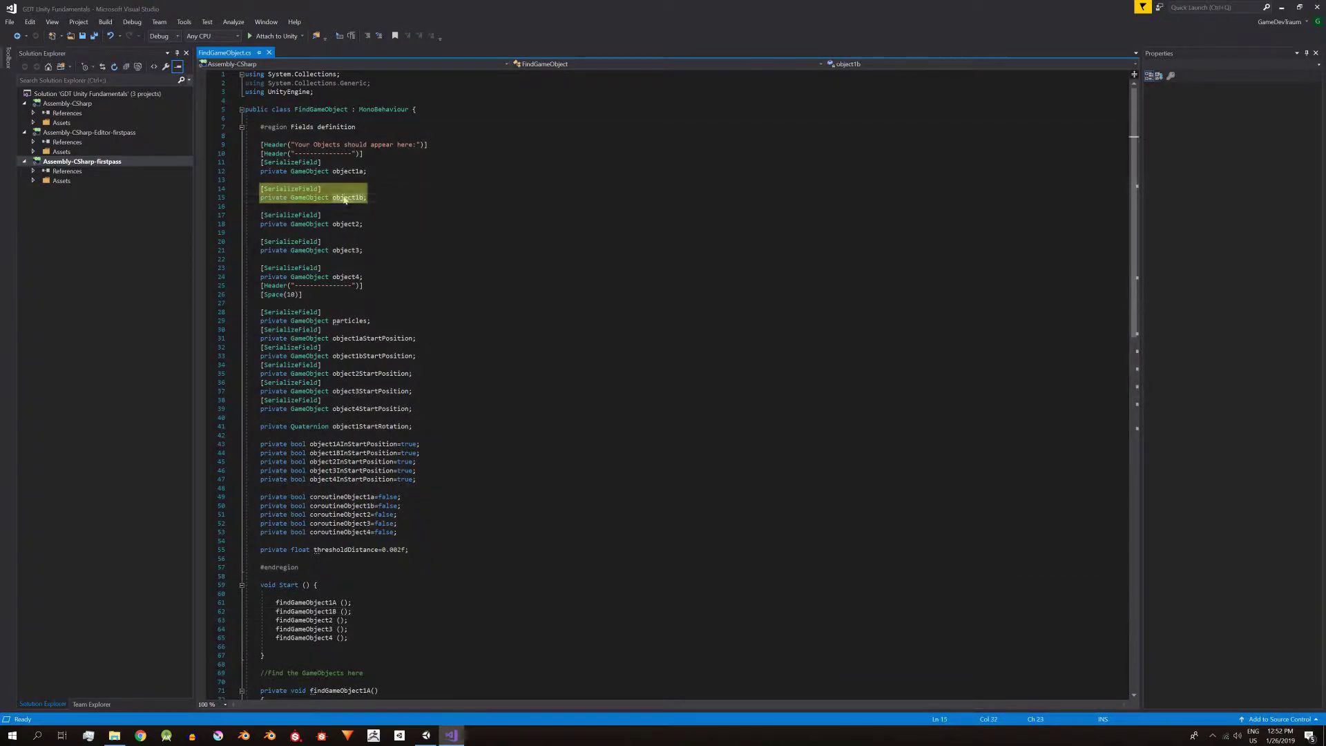
pyautogui.click(321, 188)
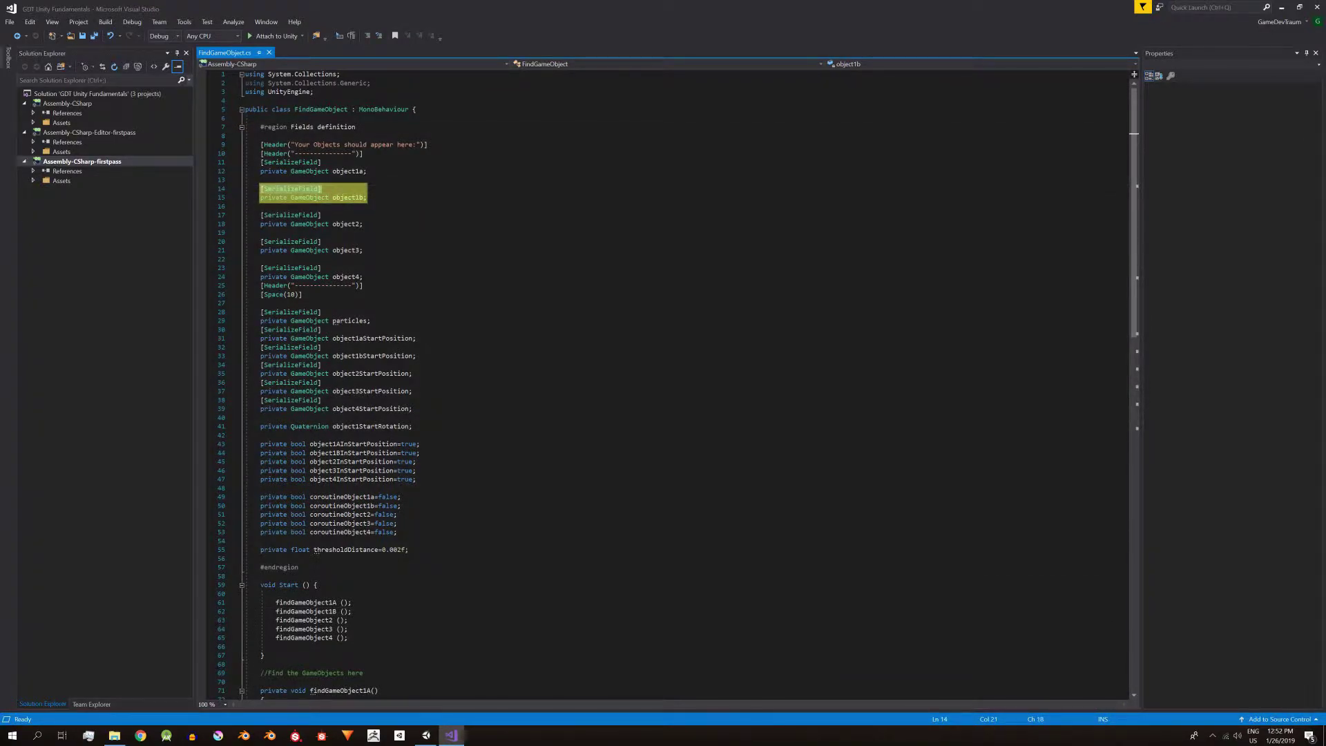
pyautogui.hotkey('shift', 'Home')
pyautogui.press('BackSpace')
pyautogui.hotkey('ctrl', 's')
pyautogui.doubleClick(274, 198)
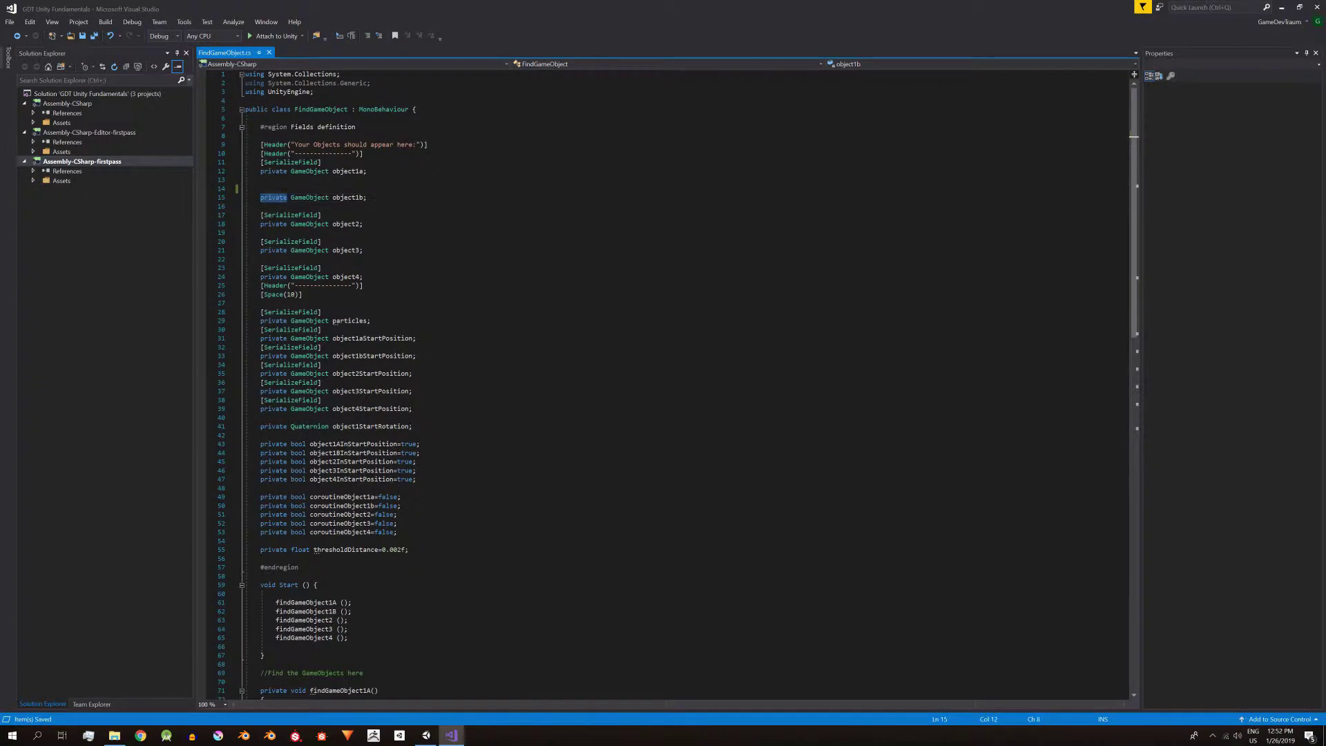
pyautogui.write('public')
pyautogui.press('Escape')
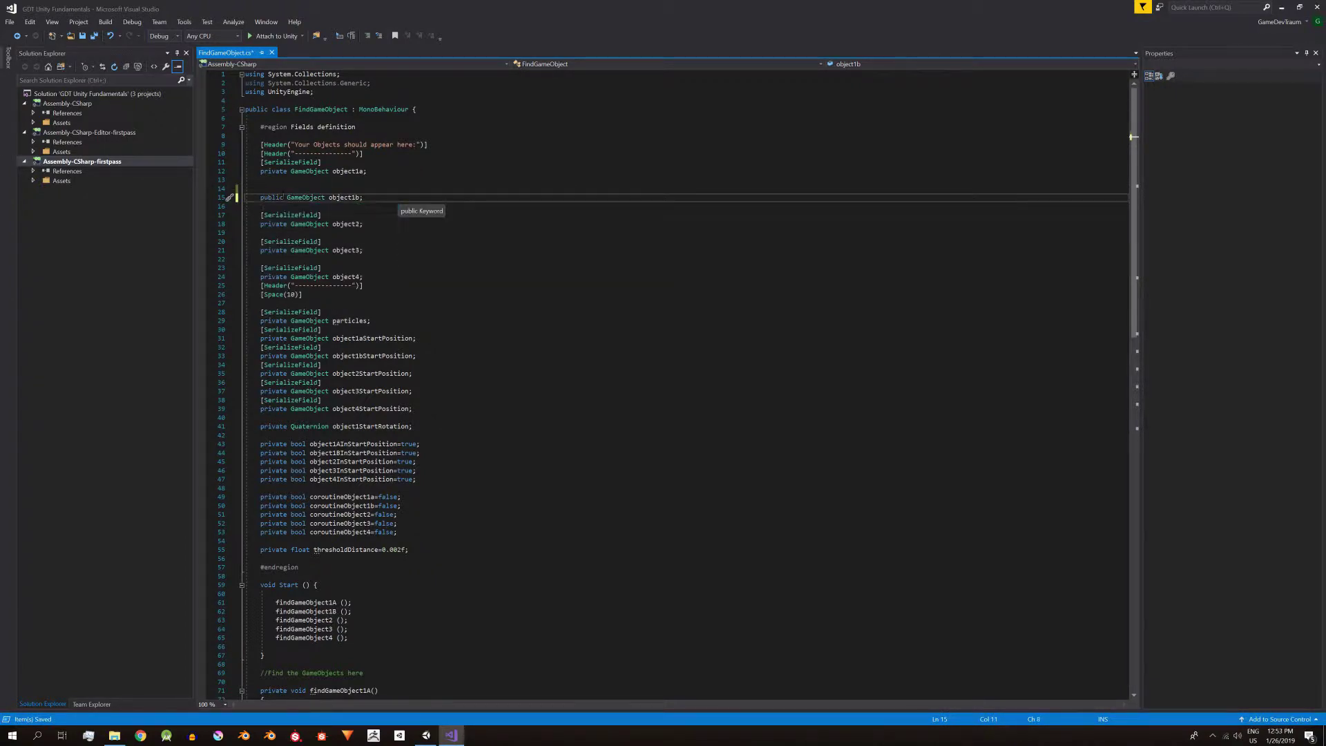
pyautogui.click(261, 188)
pyautogui.click(426, 734)
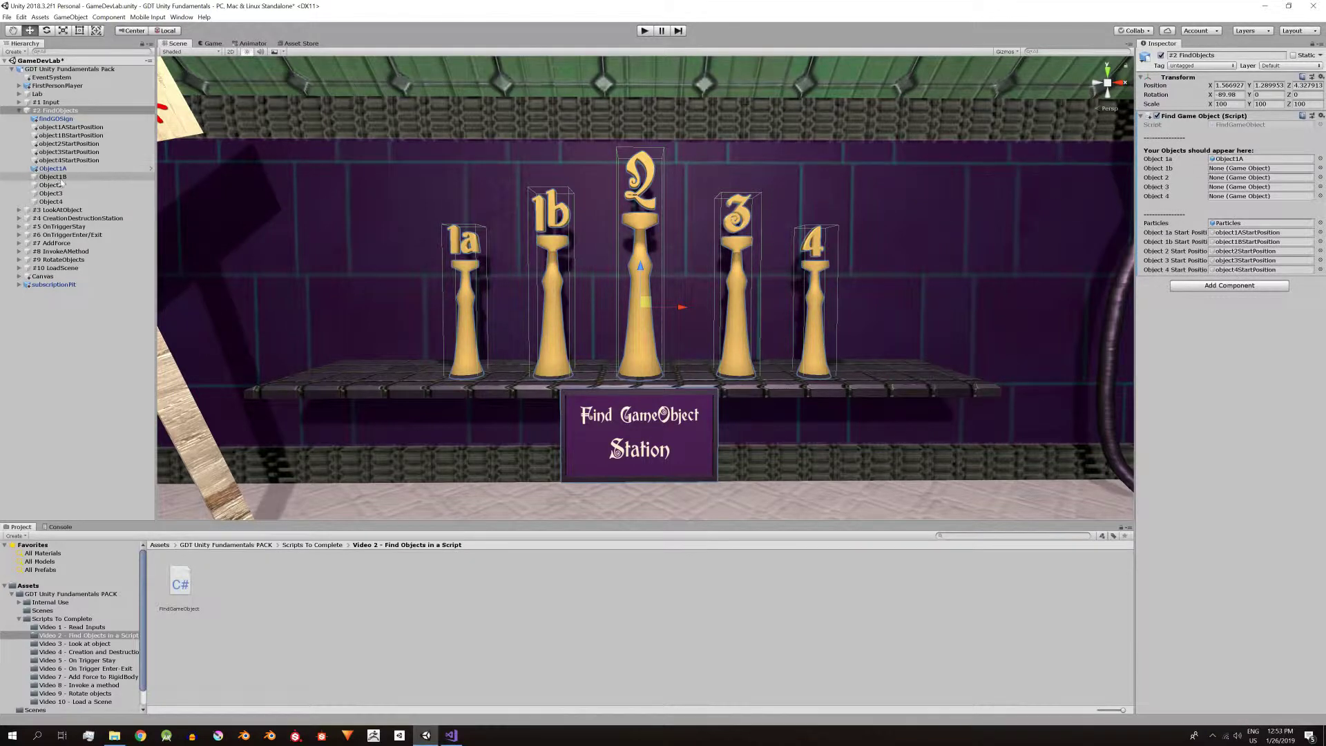
# Step: Drag Object1B into the Object 1b slot and walk to the station in Play mode
pyautogui.moveTo(53, 176); pyautogui.dragTo(745, 210)
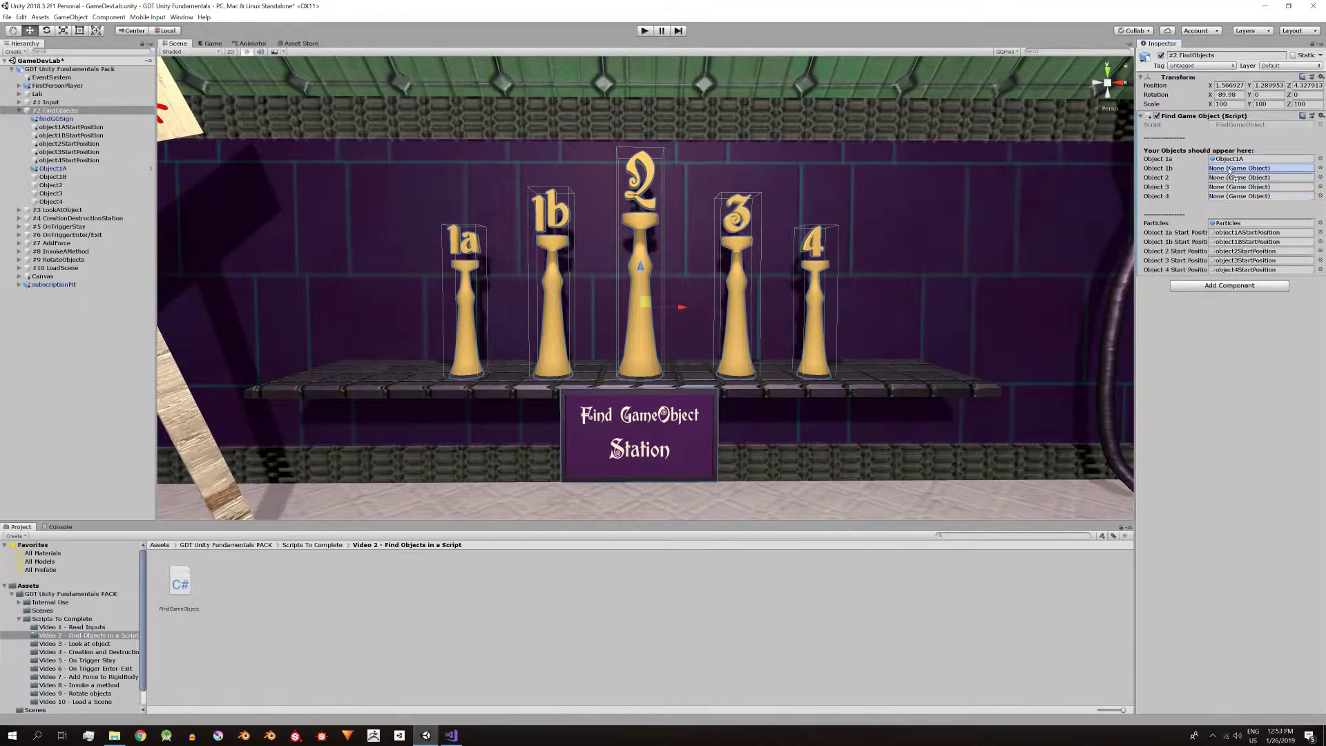
pyautogui.moveTo(1229, 171); pyautogui.dragTo(1230, 170)
pyautogui.click(644, 31)
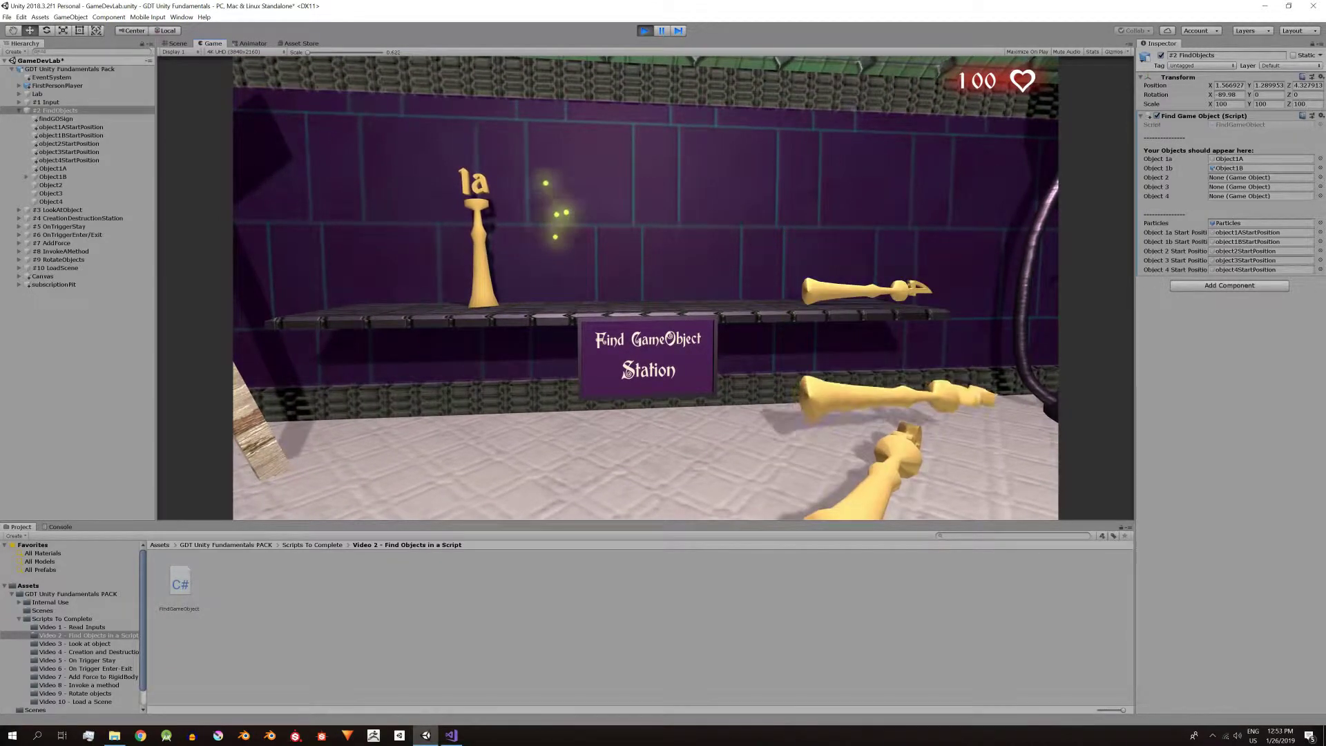
pyautogui.press('w')
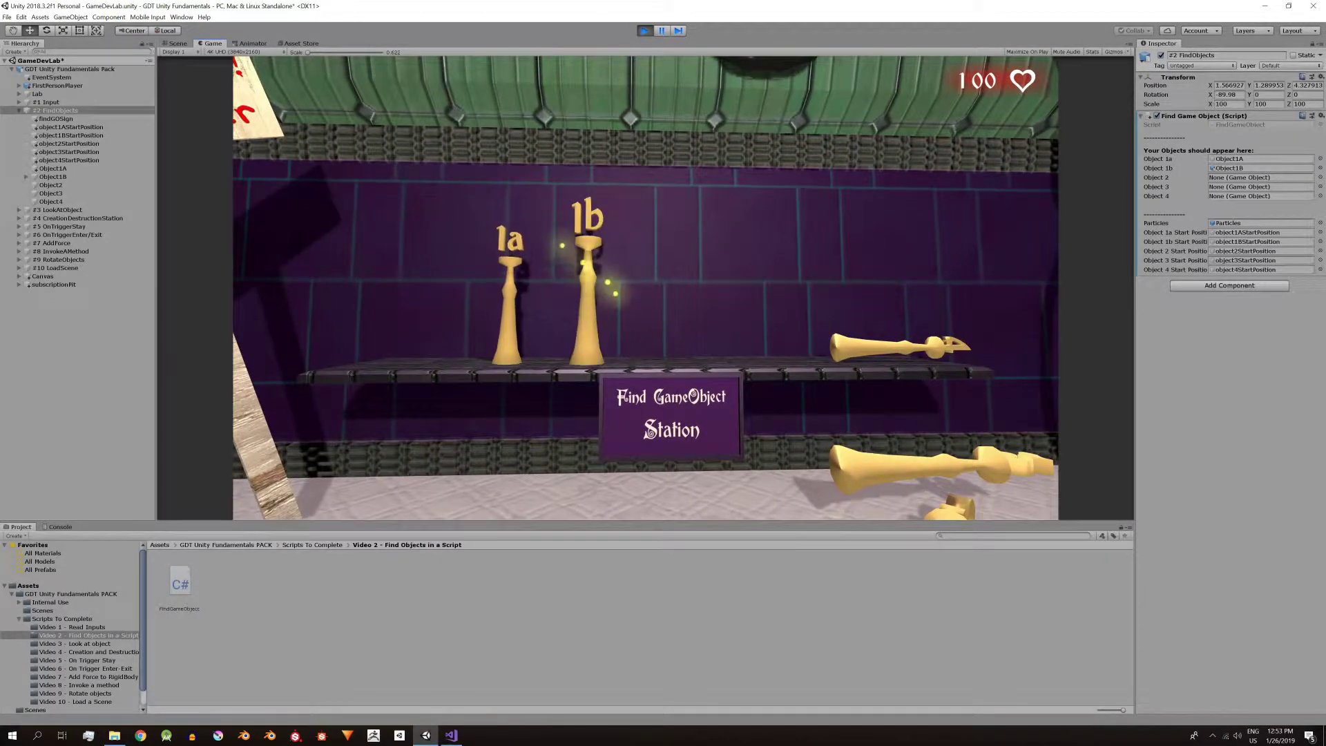
pyautogui.hotkey('alt', 'Tab')
# Step: Collapse the Fields region and add a new line under findGameObject2's //Tag comment
pyautogui.click(242, 127)
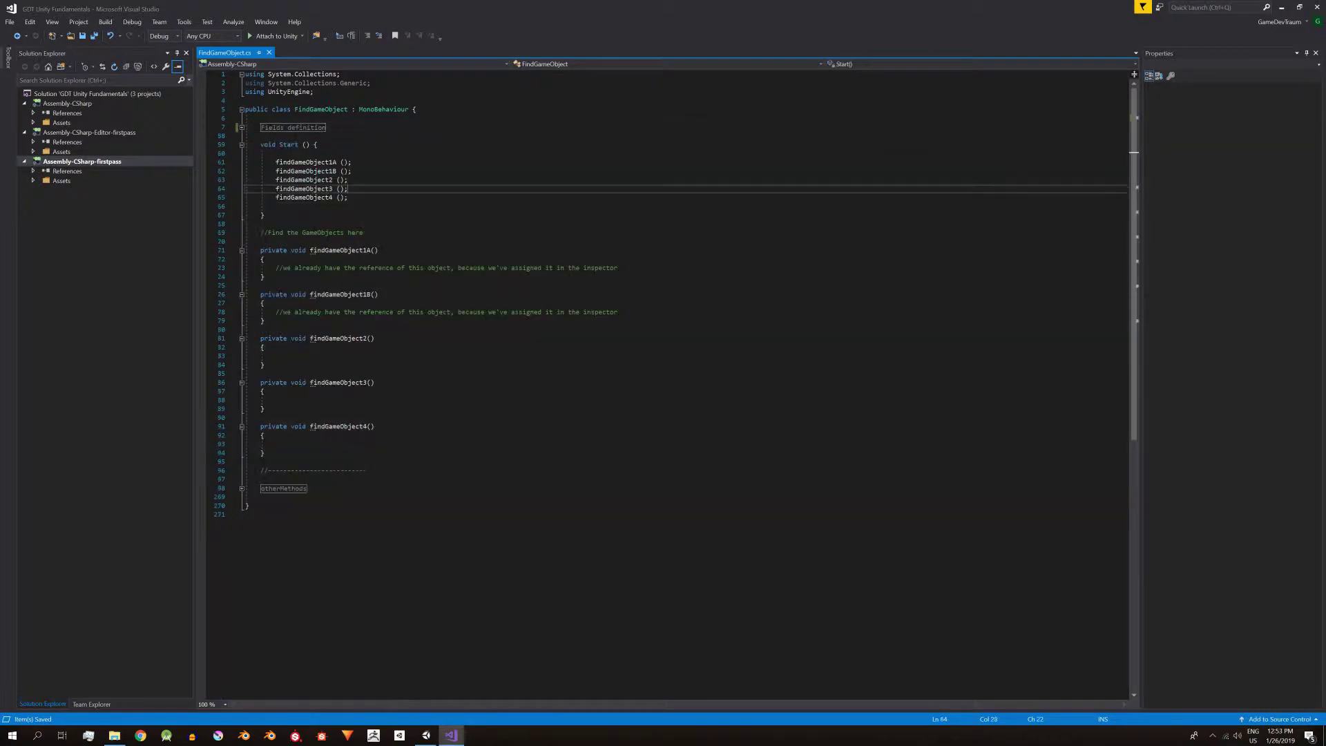
pyautogui.click(275, 356)
pyautogui.write('//Tag')
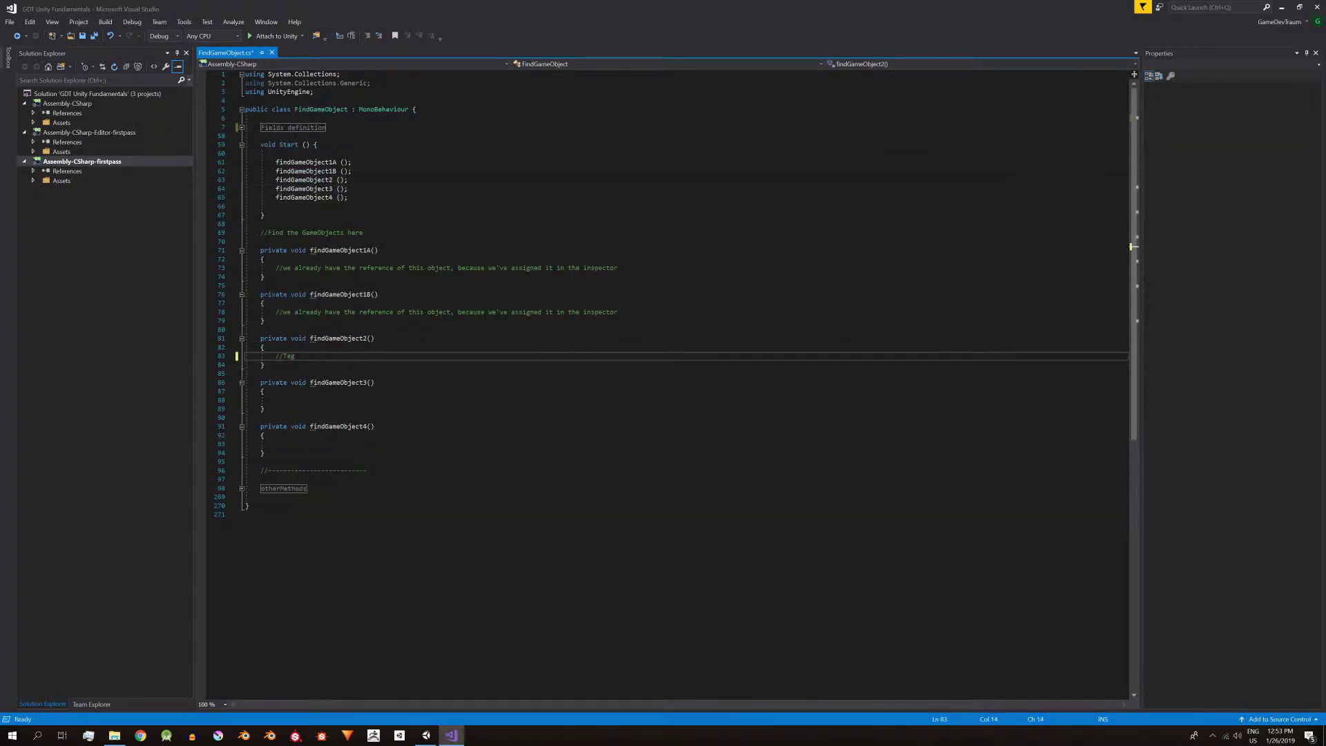
pyautogui.press('Return')
# Step: Create a new tag named Object2 in Tags & Layers and select the Object2 pillar
pyautogui.hotkey('alt', 'Tab')
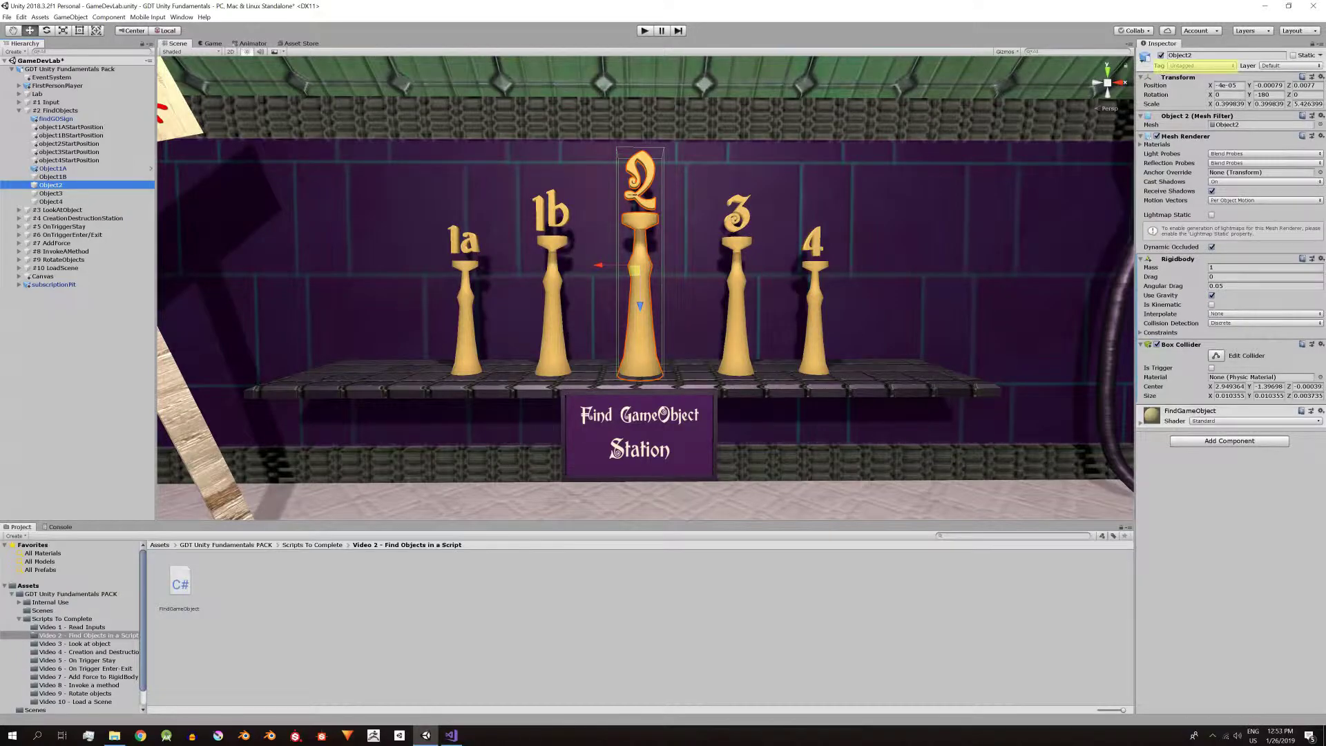
pyautogui.click(1198, 66)
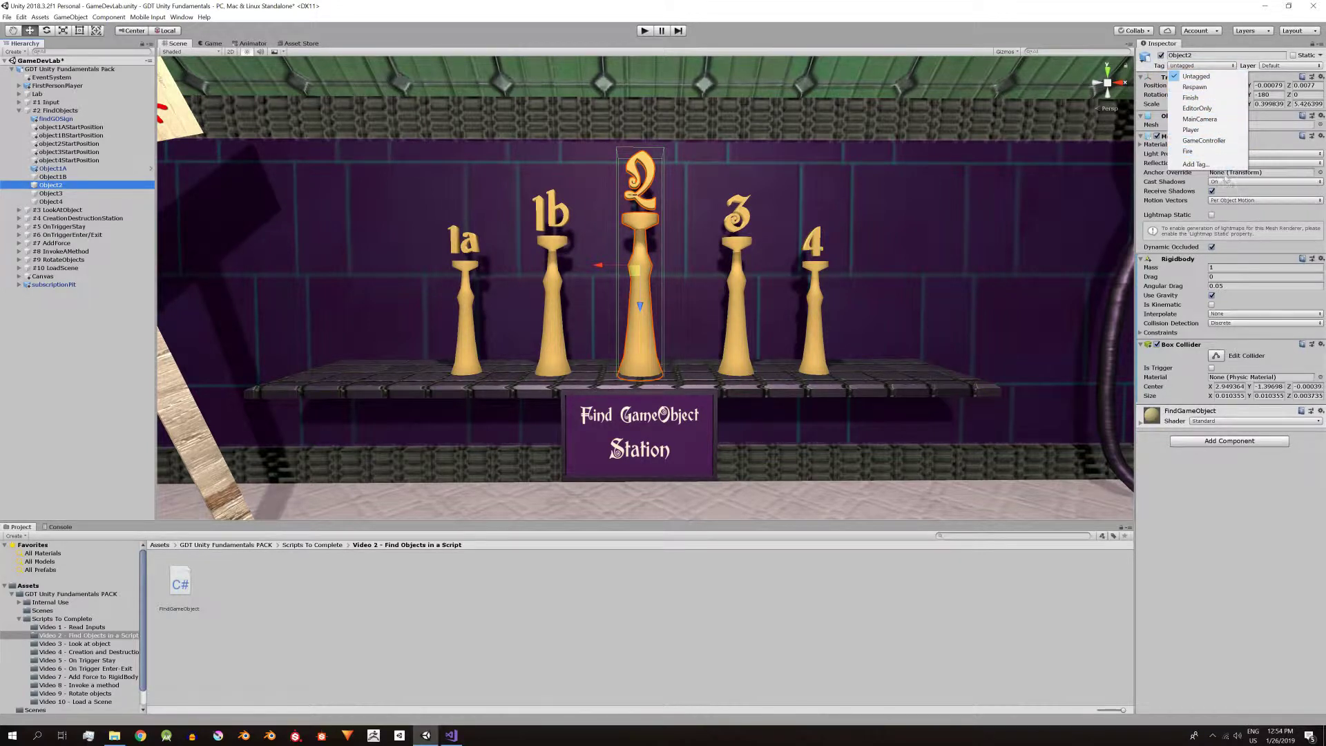
pyautogui.click(1204, 164)
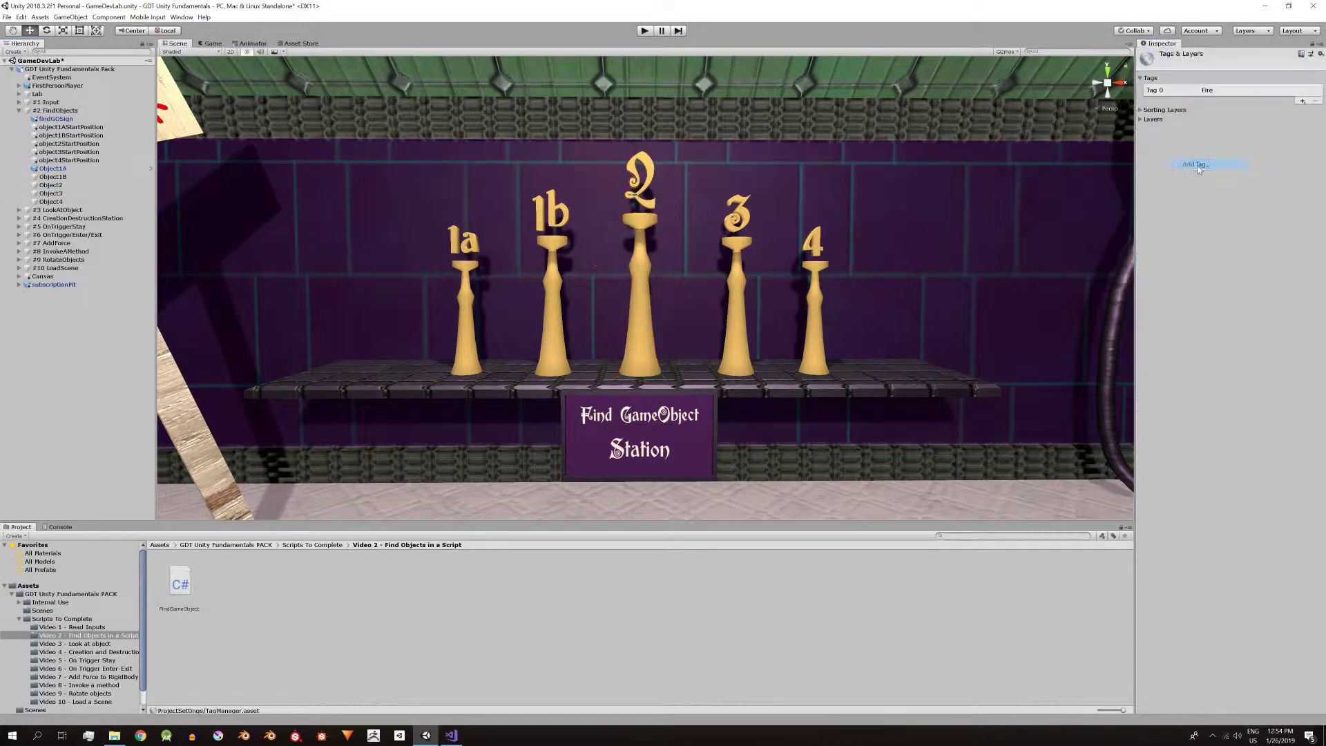
pyautogui.click(1302, 101)
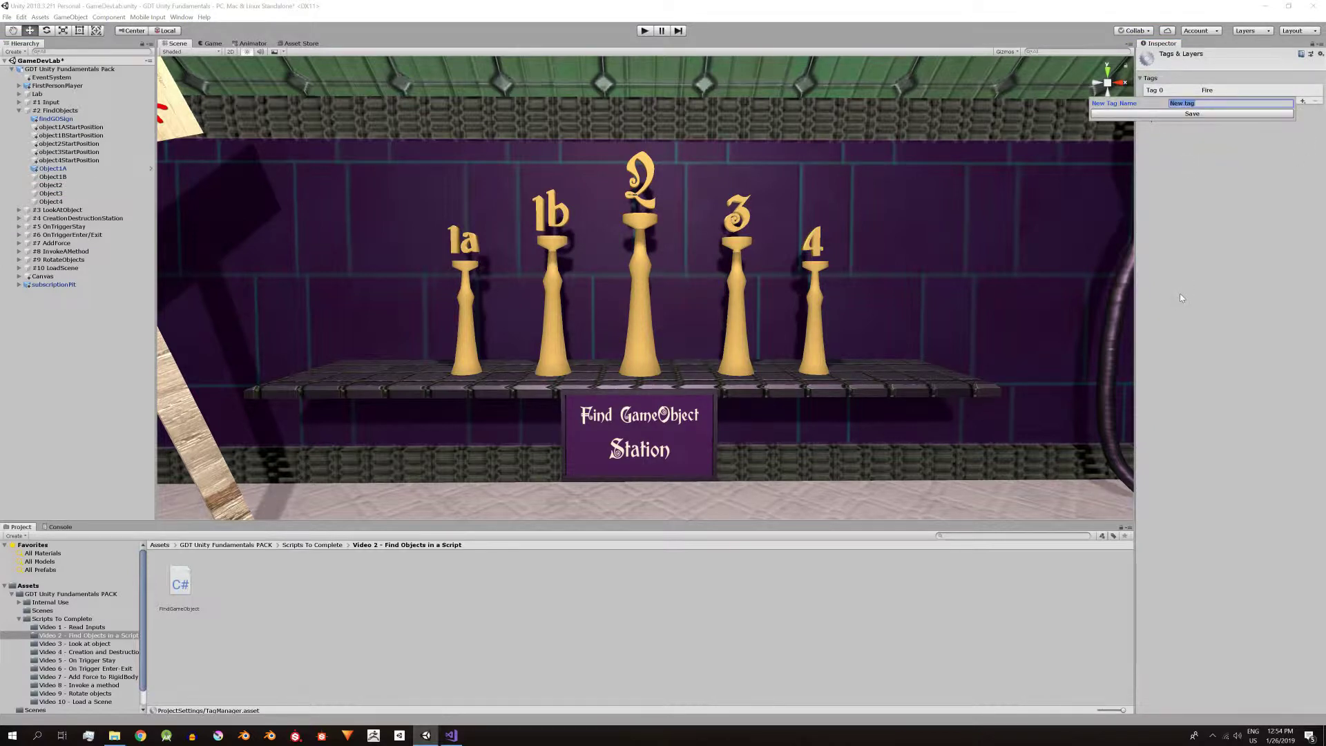
pyautogui.write('Object2')
pyautogui.press('Return')
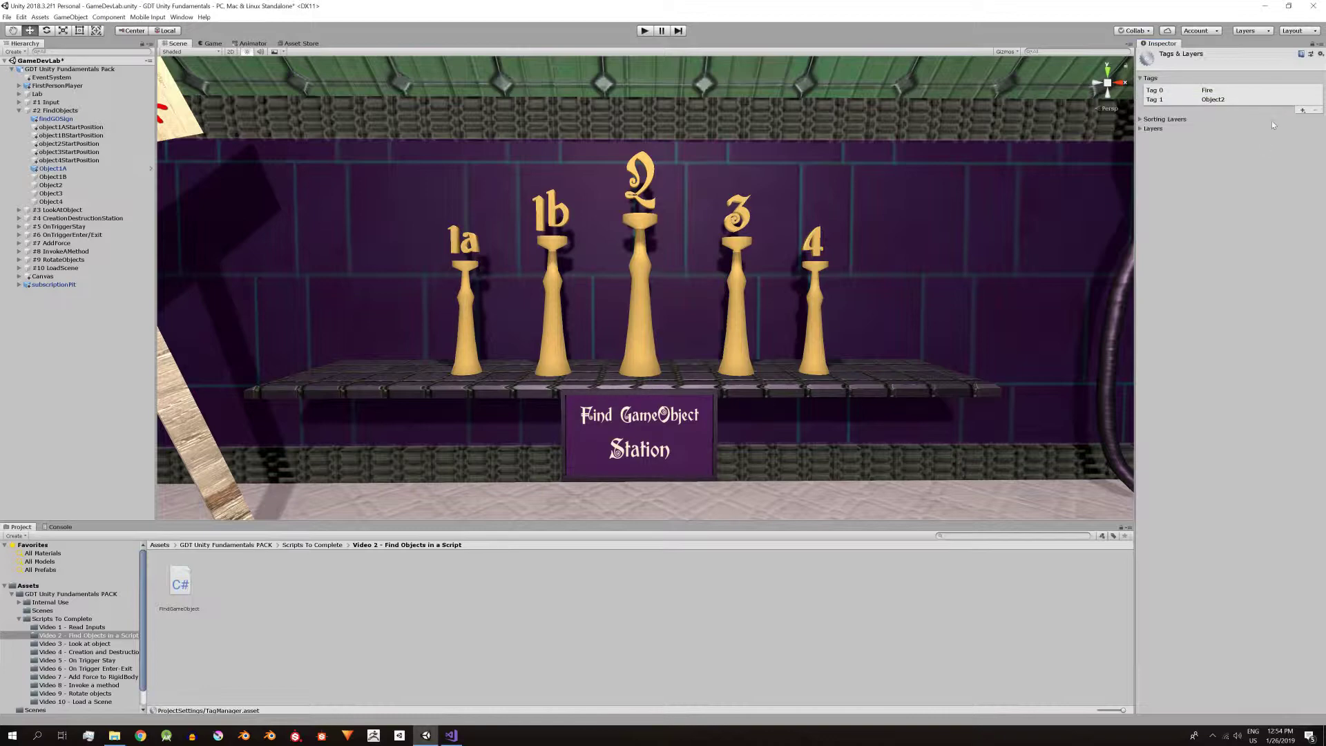
pyautogui.click(51, 185)
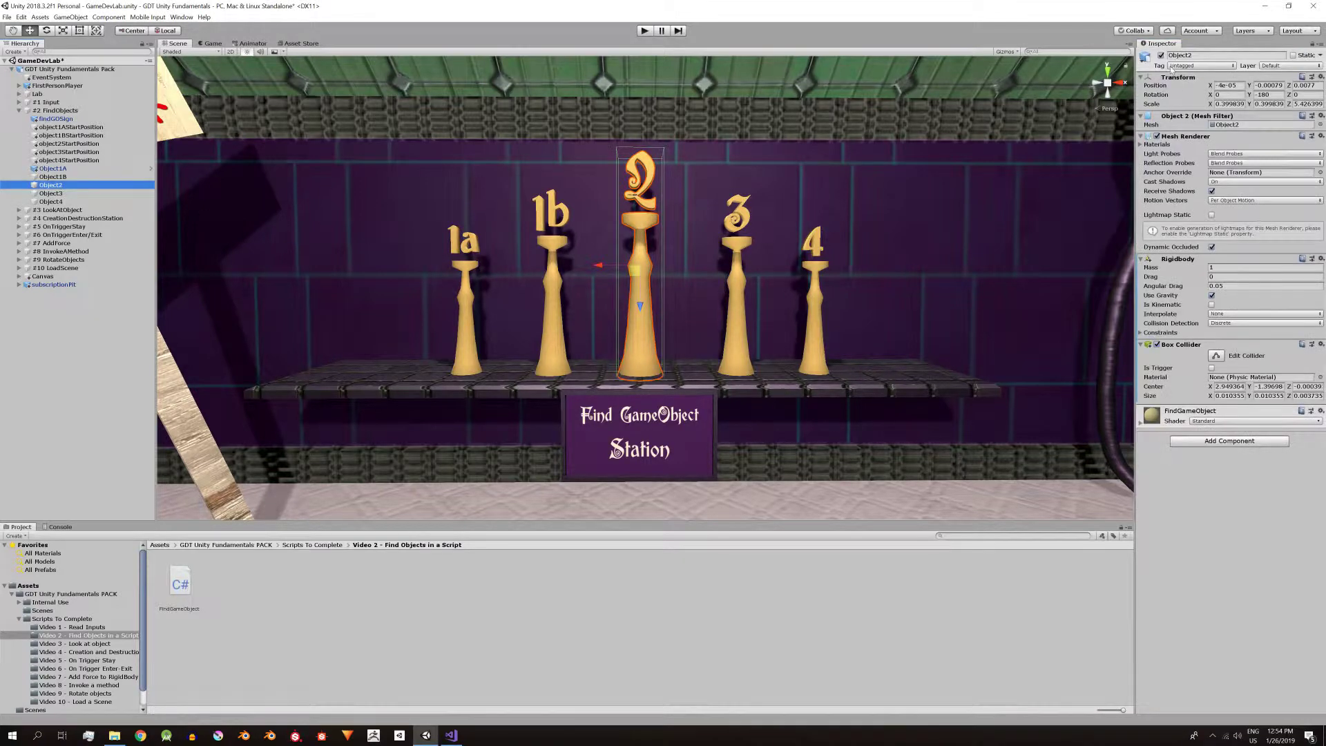
pyautogui.click(1200, 66)
# Step: Tag the pillar Object2, code object2 = GameObject.FindGameObjectWithTag("Object2");, and press Play
pyautogui.click(1187, 143)
pyautogui.click(454, 735)
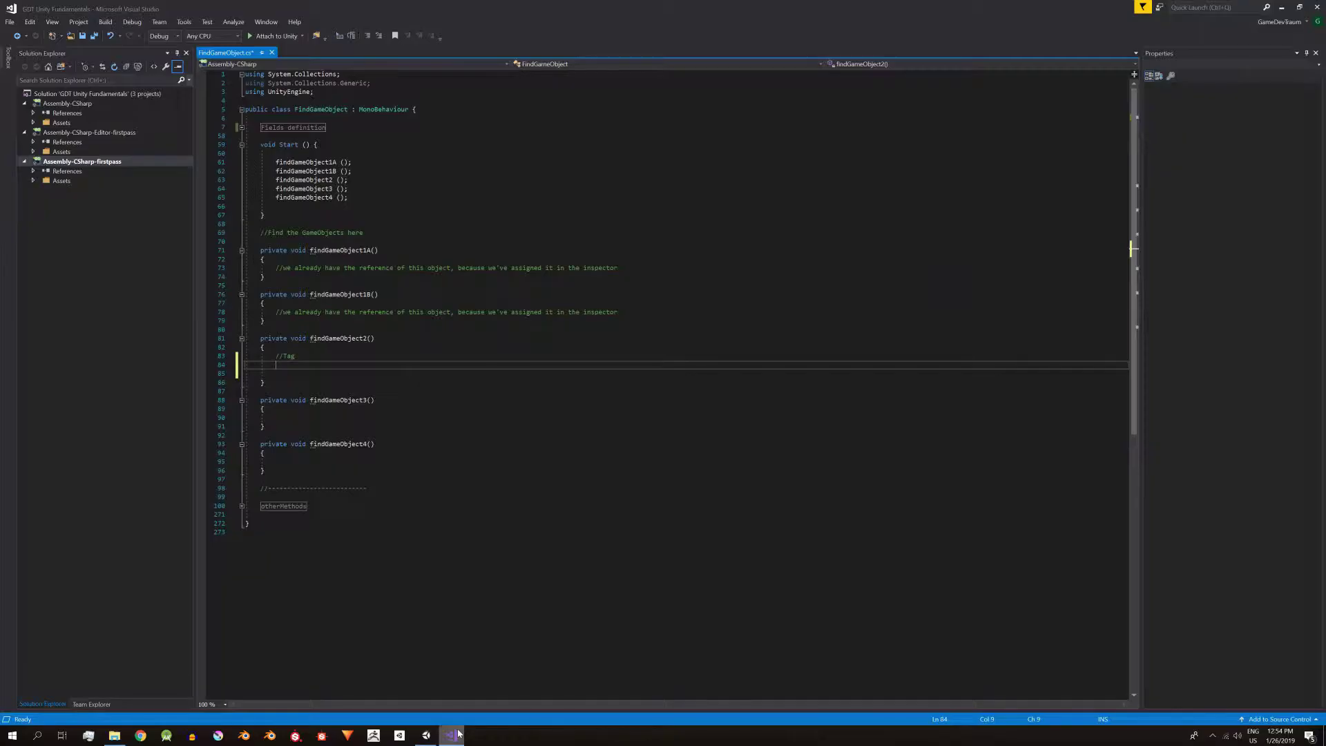
pyautogui.write('object2')
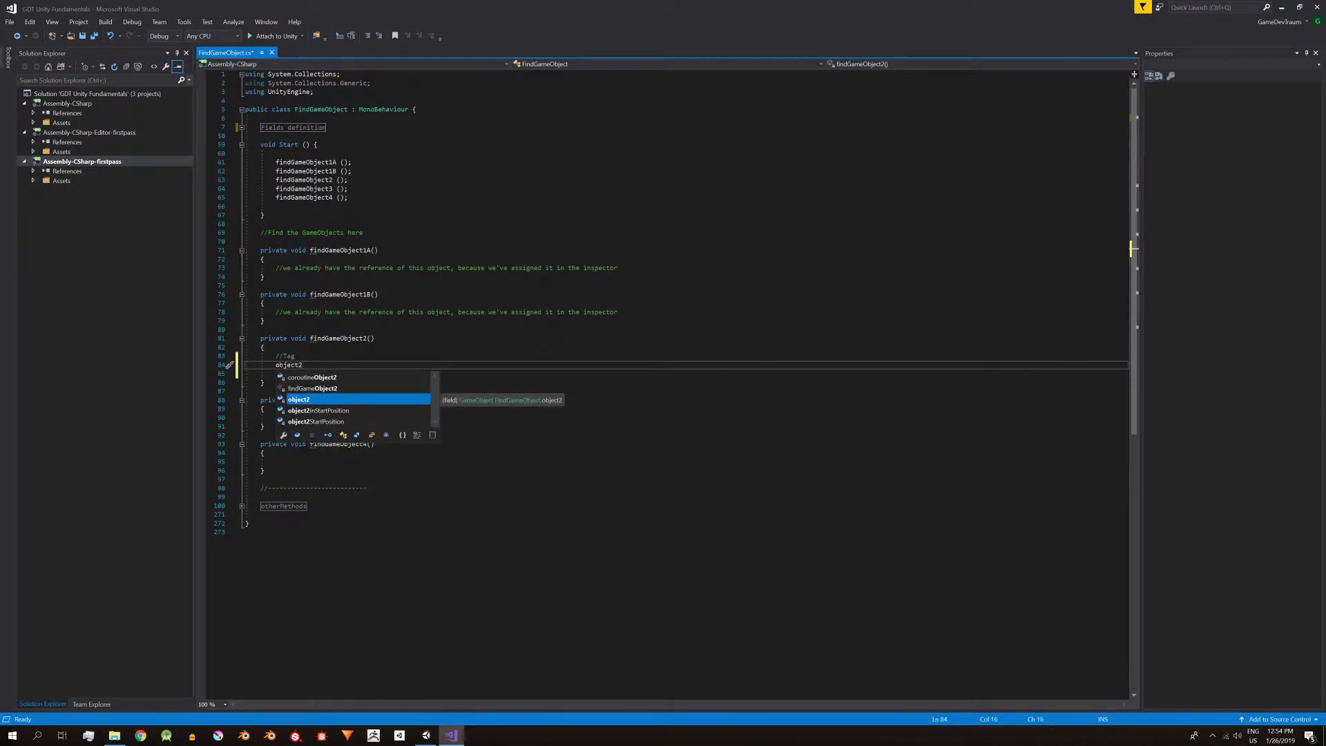
pyautogui.write('=GameObject')
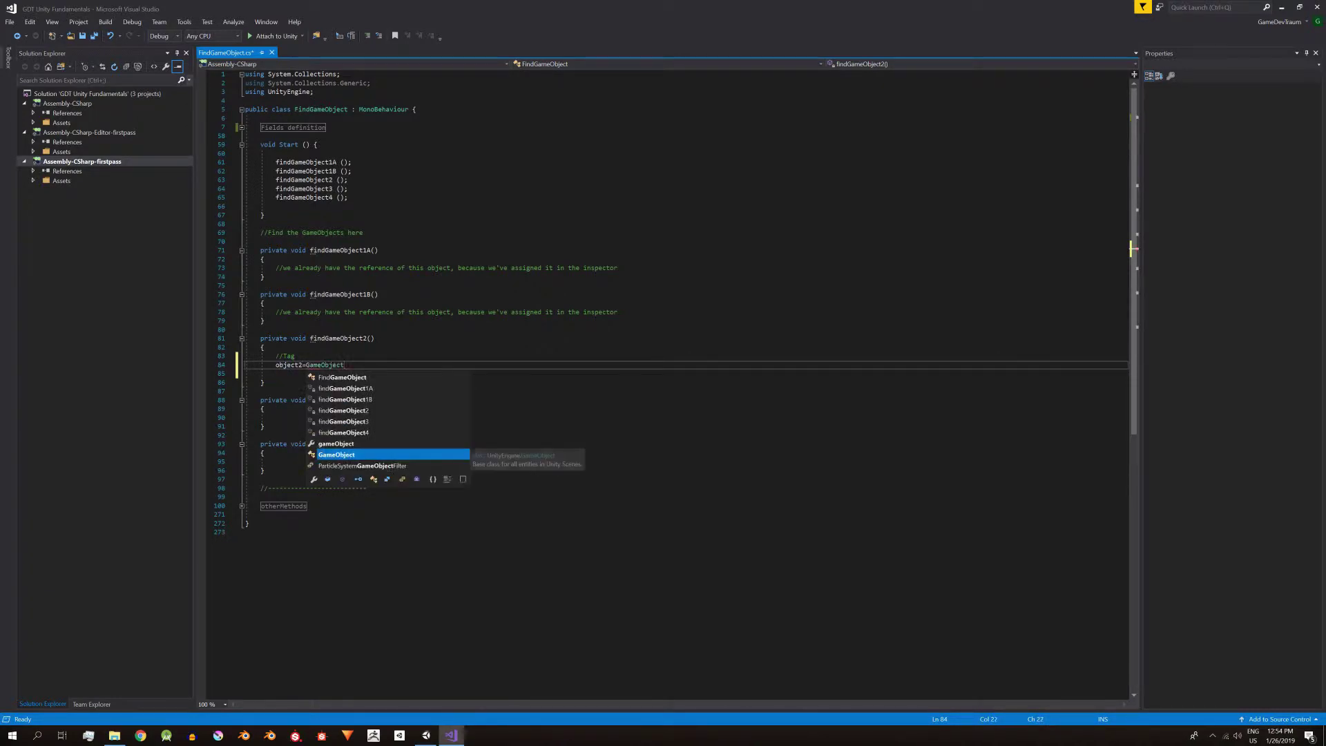
pyautogui.write('.FindGame')
pyautogui.click(419, 379)
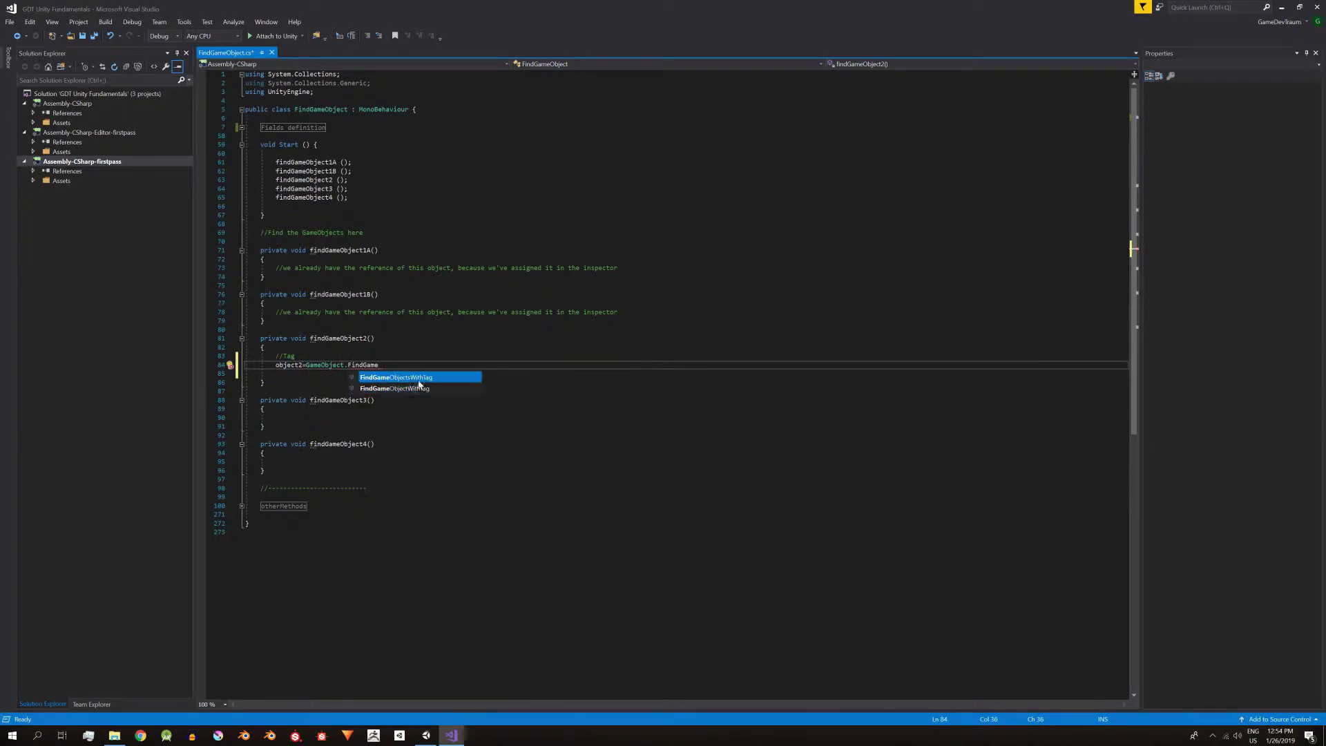
pyautogui.doubleClick(410, 388)
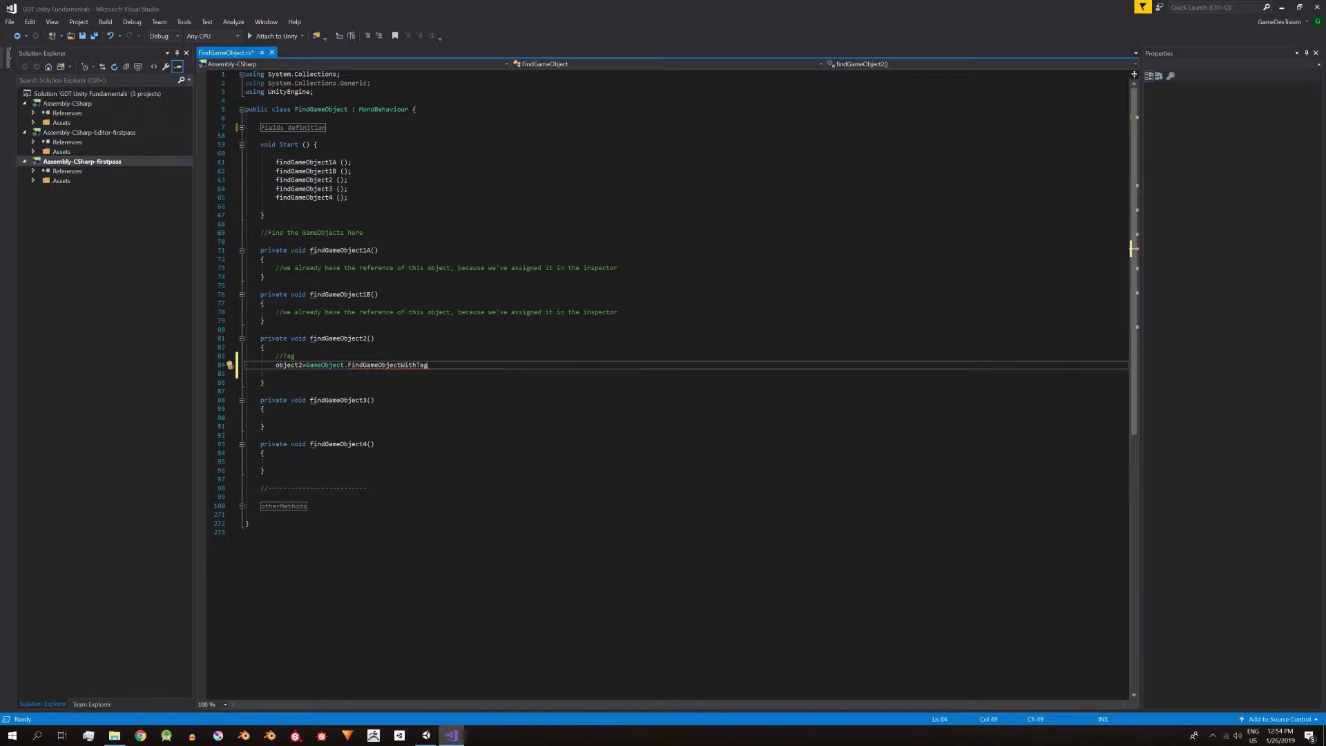
pyautogui.write('("Ob')
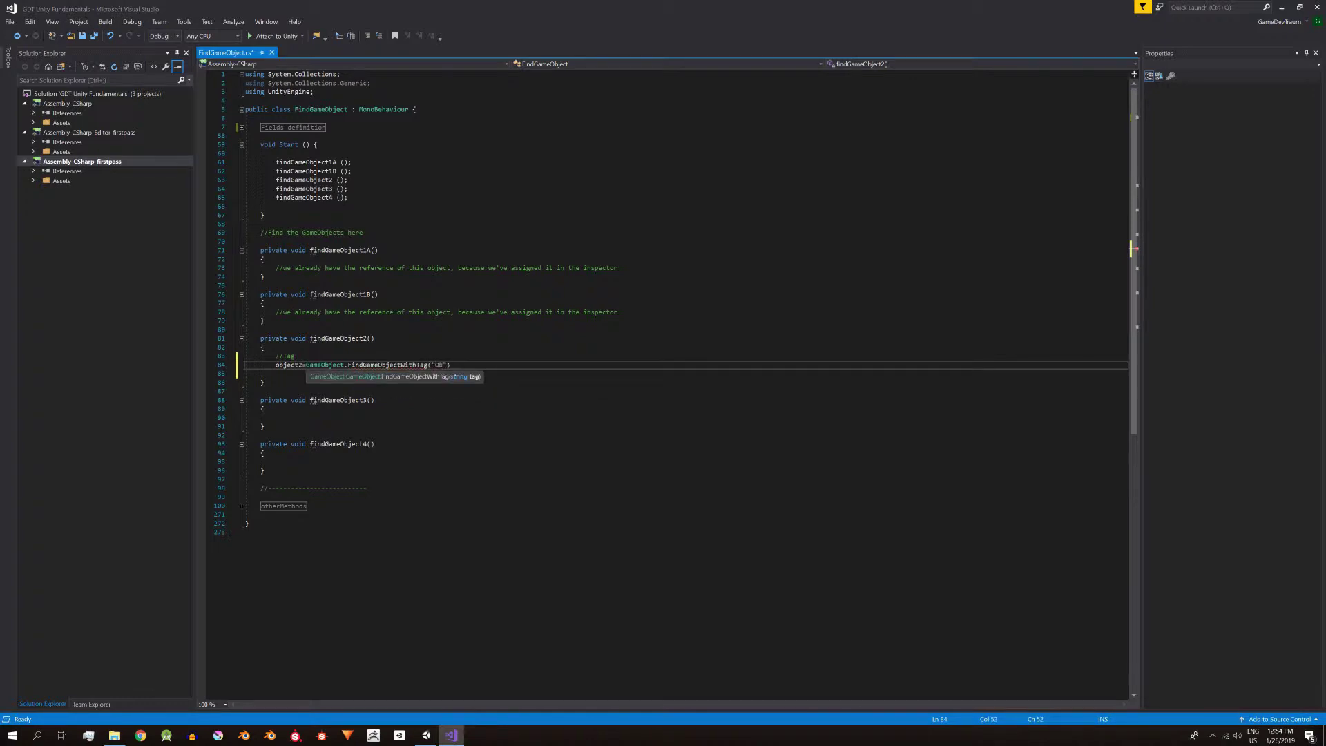
pyautogui.write('"); ;')
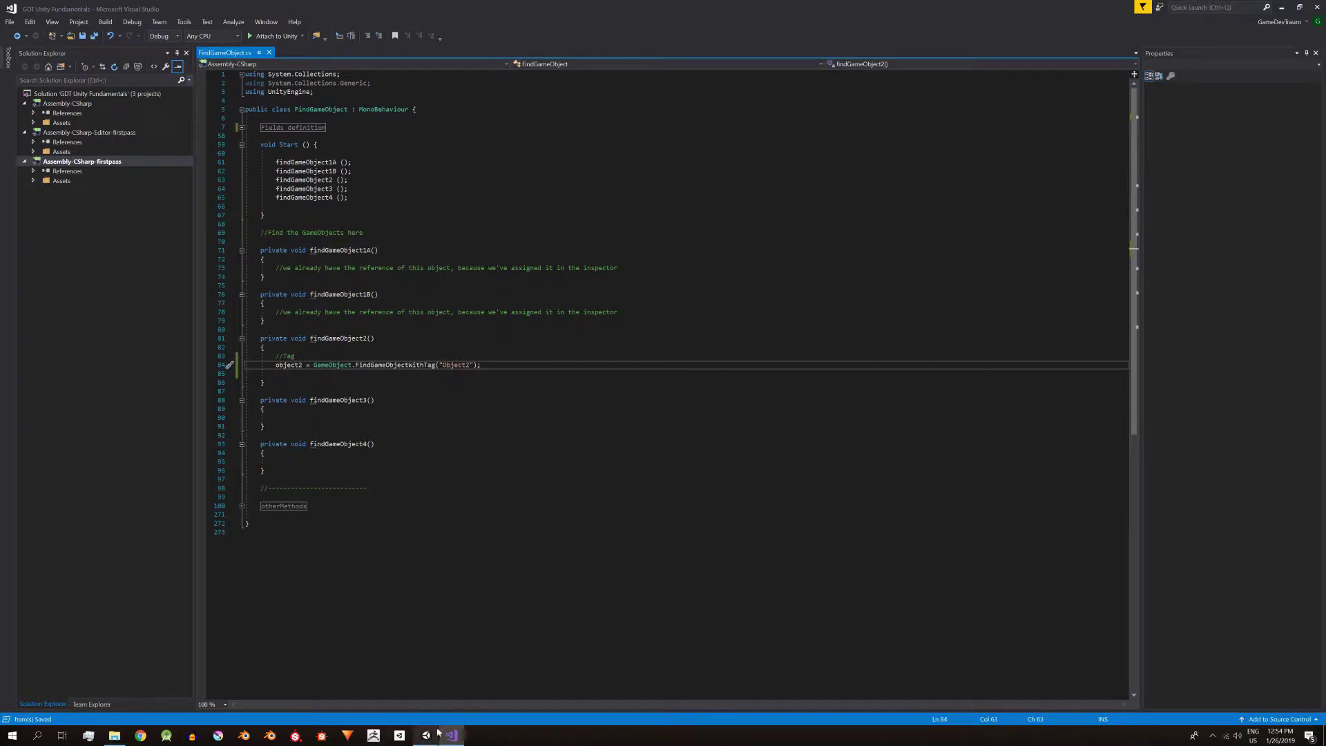
pyautogui.click(437, 733)
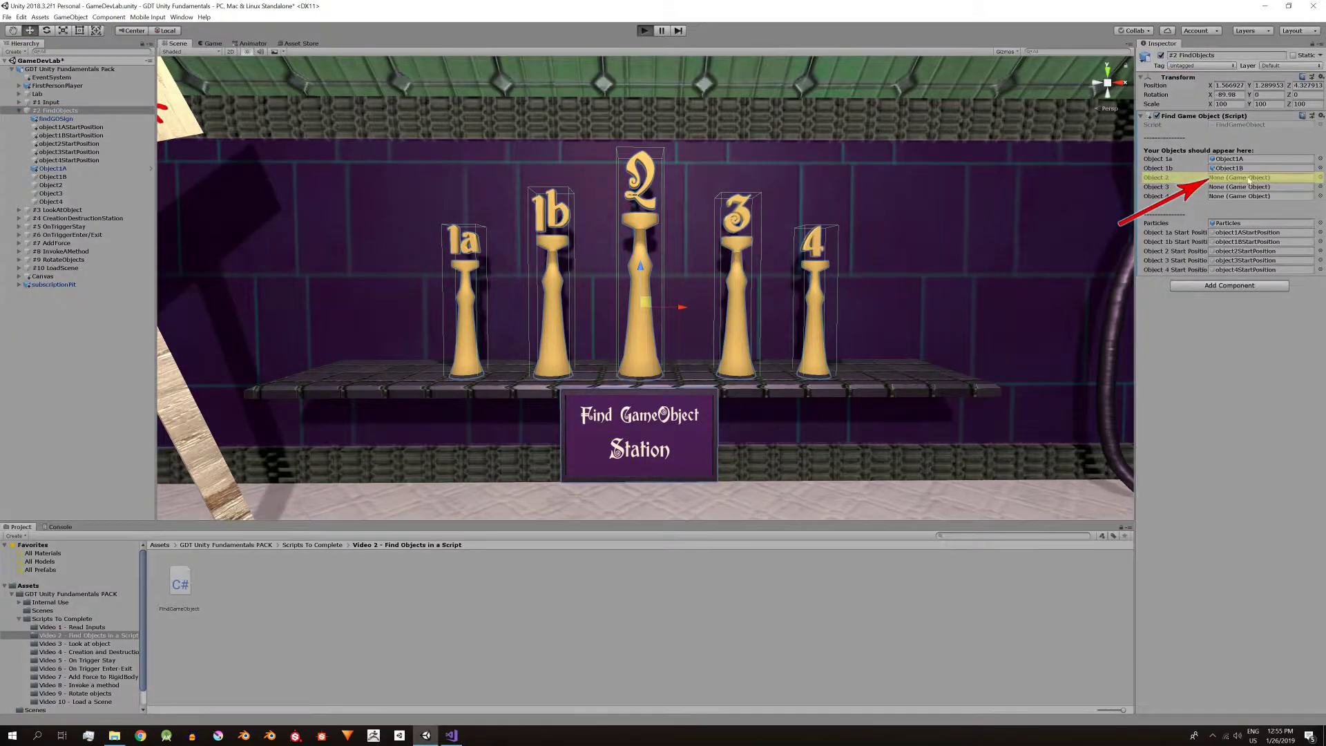
pyautogui.hotkey('ctrl', 'p')
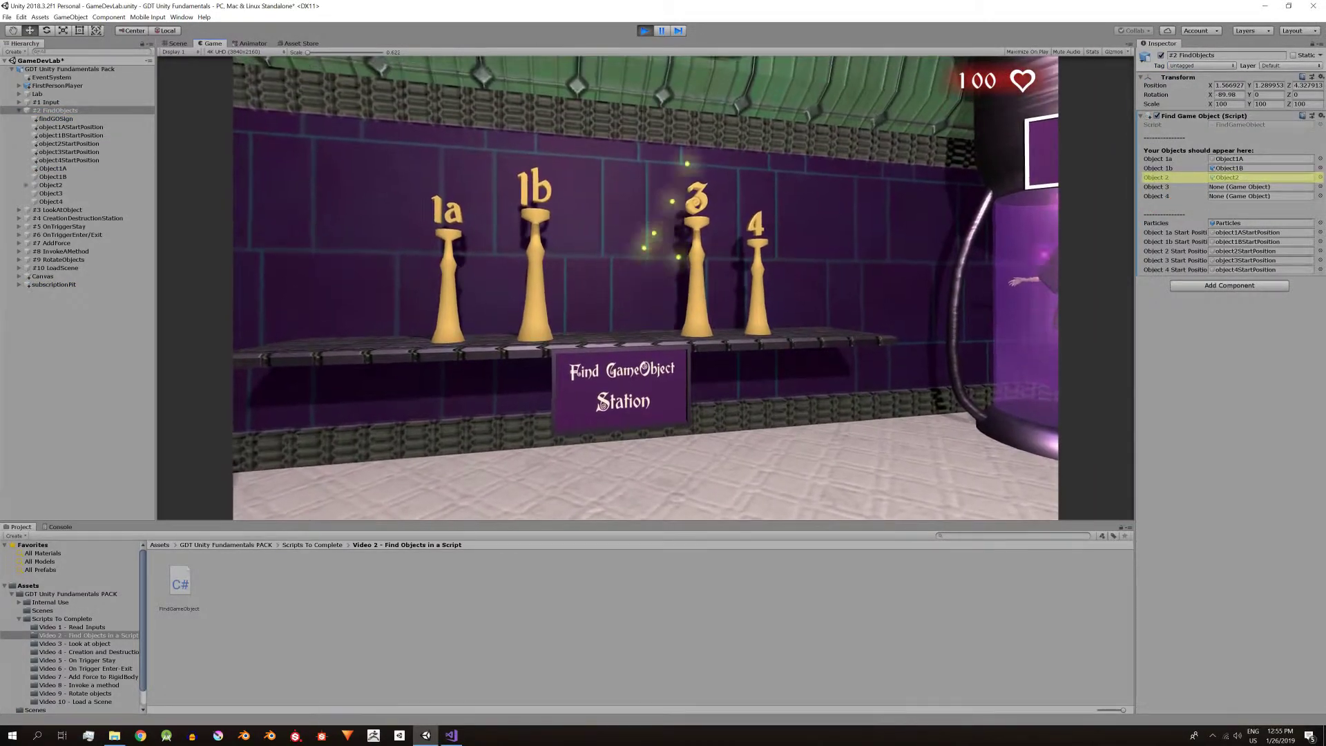
# Step: Run the game again and hit the 'Tag: object2 is not defined' error
pyautogui.hotkey('alt', 'Tab')
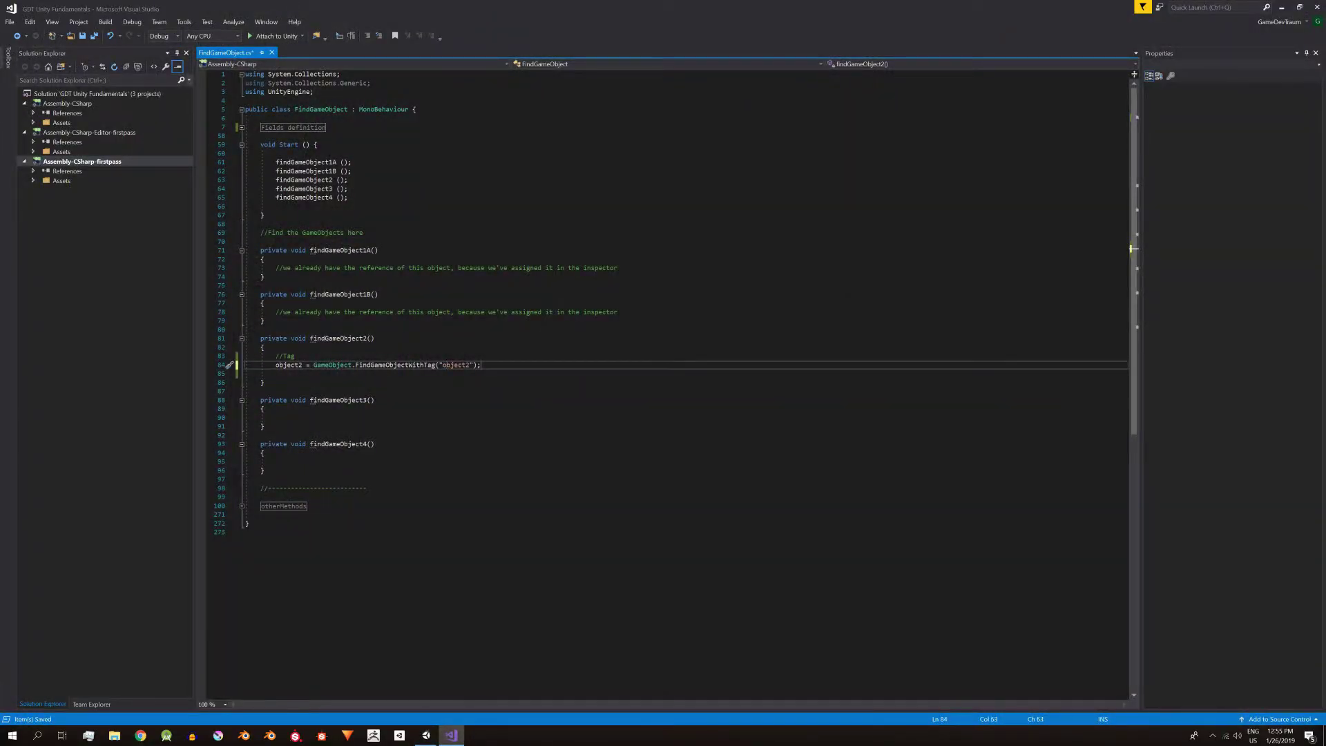
pyautogui.hotkey('alt', 'Tab')
pyautogui.hotkey('ctrl', 'p')
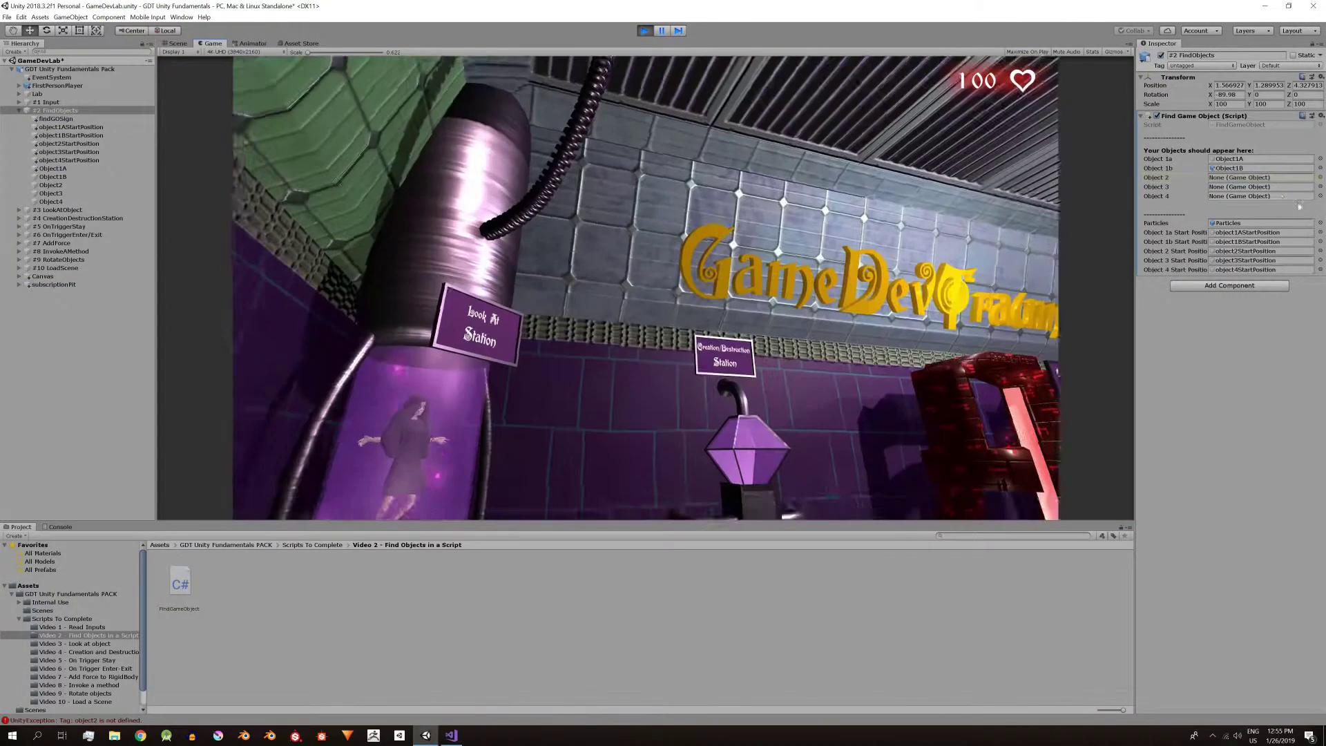
# Step: Fix the tag string's capitalisation to 'Object2', save, and add a //Name comment in findGameObject3
pyautogui.hotkey('alt', 'Tab')
pyautogui.hotkey('ctrl', 's')
pyautogui.press('Down')
pyautogui.press('Down')
pyautogui.press('Down')
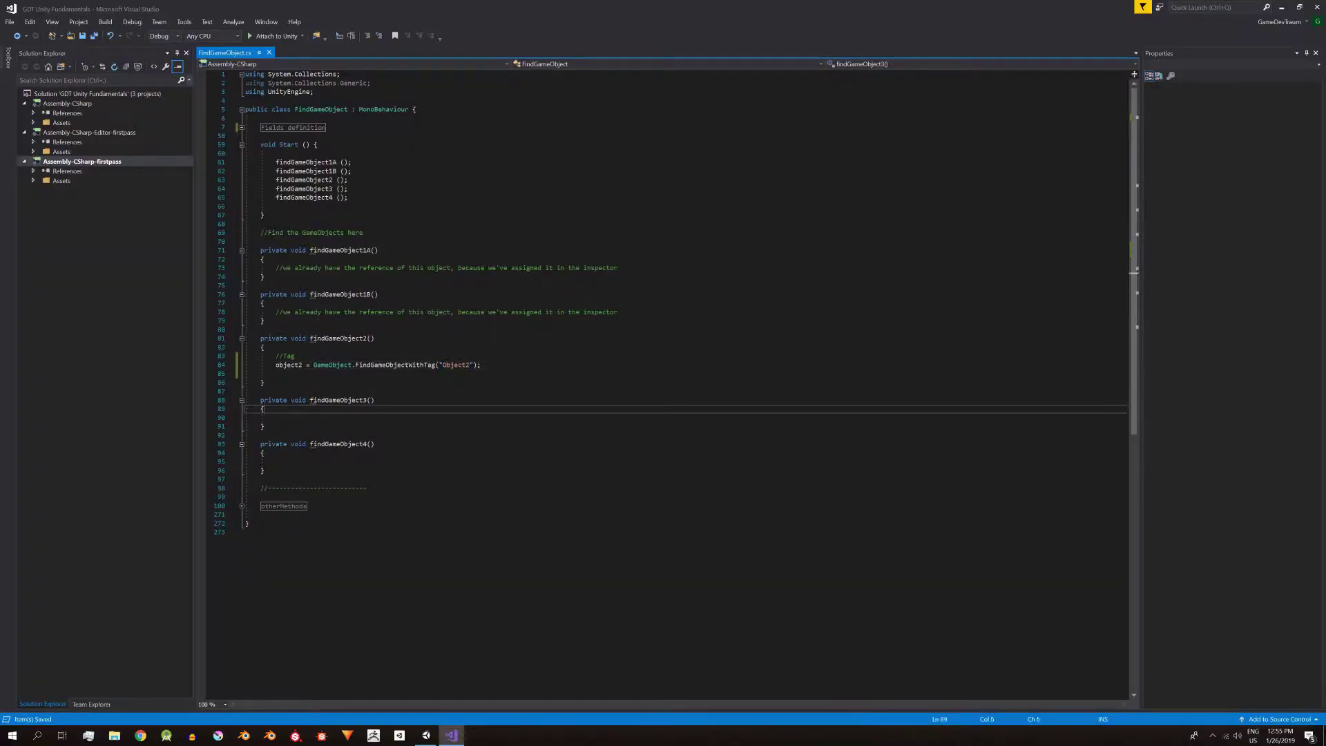
pyautogui.press('Down')
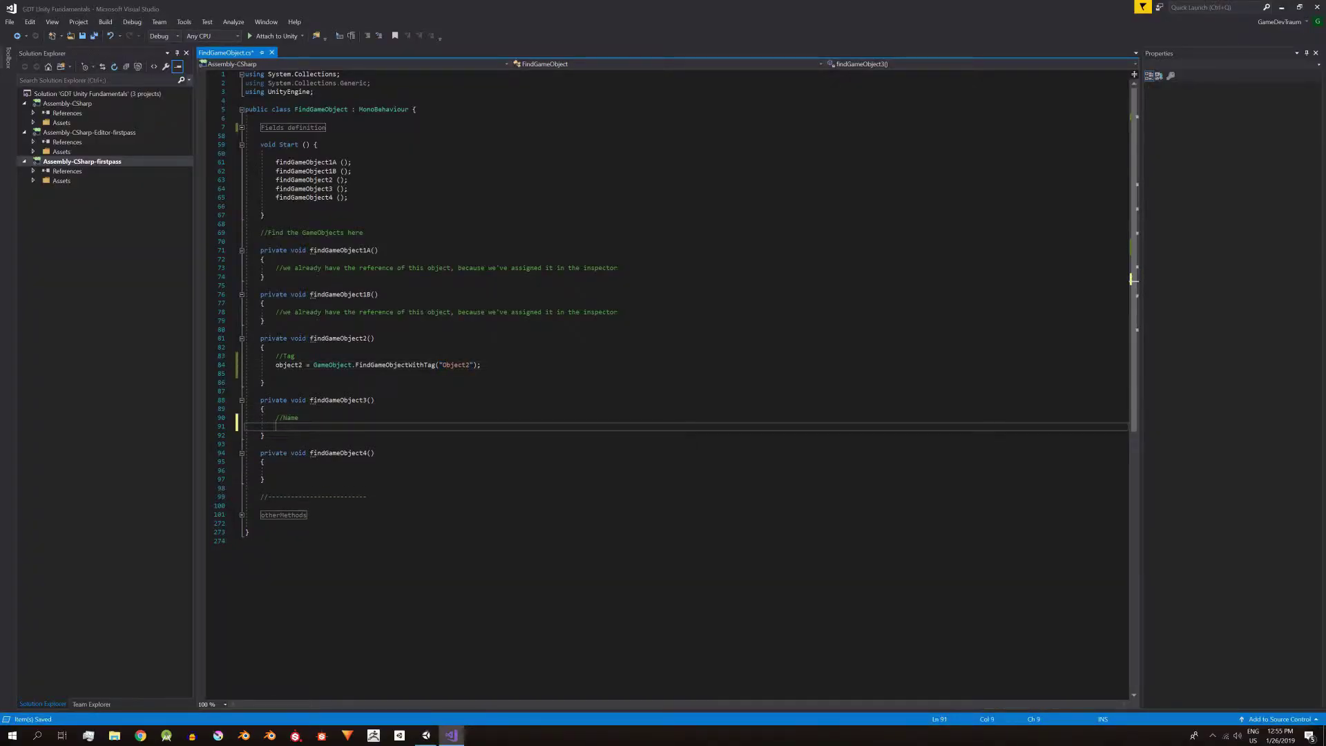
pyautogui.hotkey('ctrl', 's')
pyautogui.hotkey('alt', 'Tab')
# Step: Check the Object3 pillar's name, code object3 = GameObject.Find("Object3");, and run the game
pyautogui.click(62, 193)
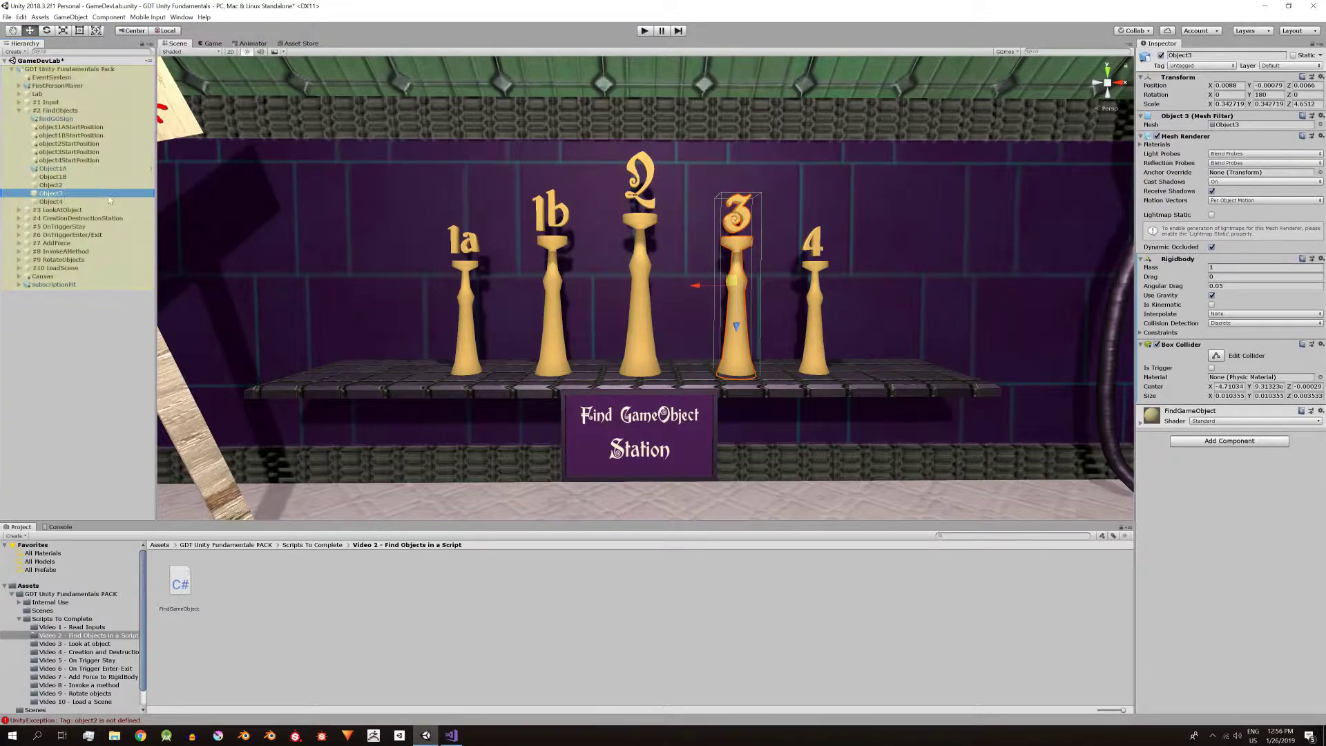
pyautogui.hotkey('alt', 'Tab')
pyautogui.press('Return')
pyautogui.write('objec')
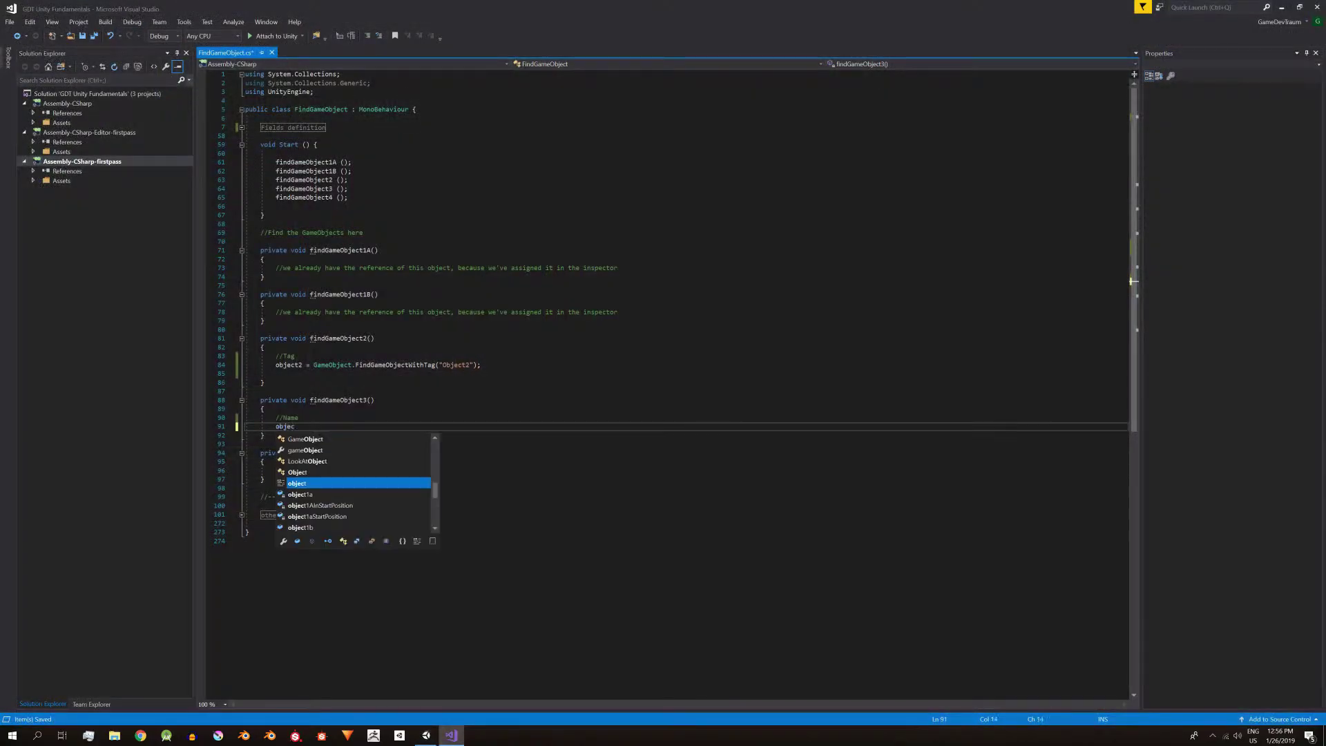
pyautogui.write('t3=Game')
pyautogui.press('Tab')
pyautogui.write('.Find')
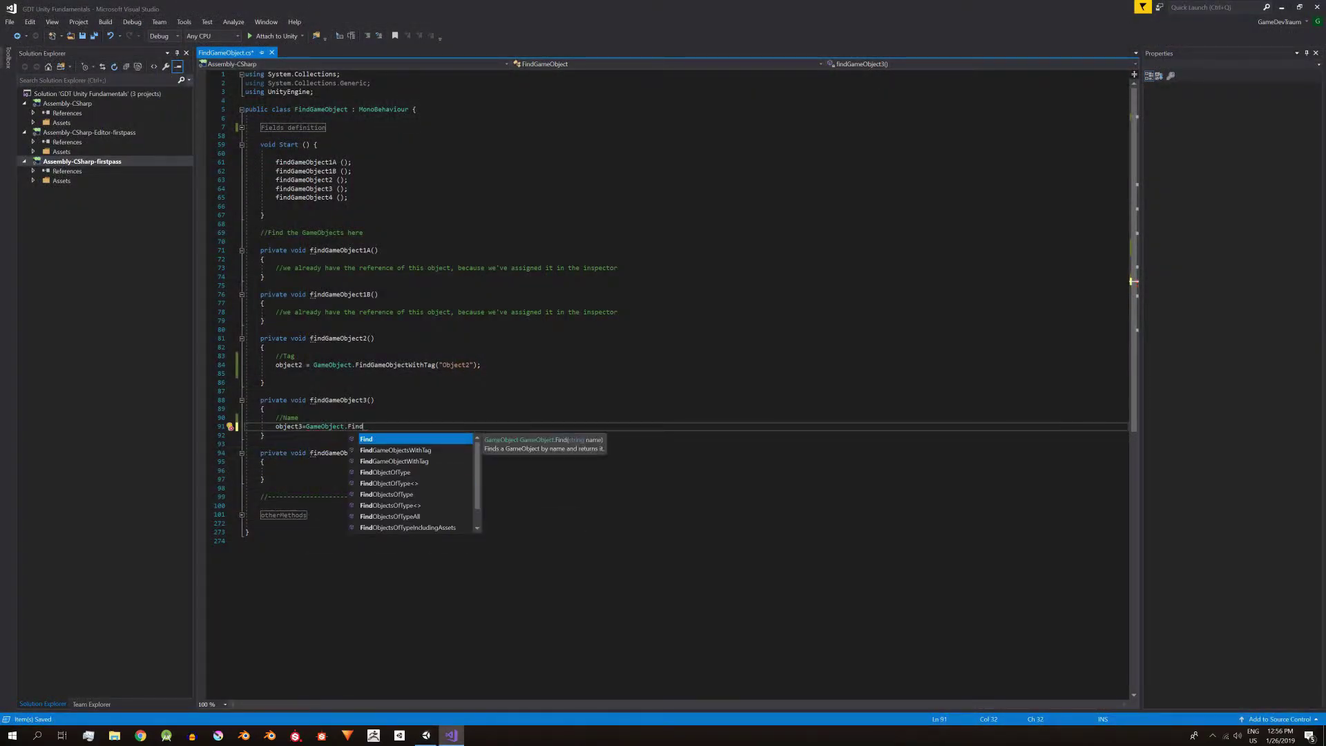
pyautogui.write('("Object3");')
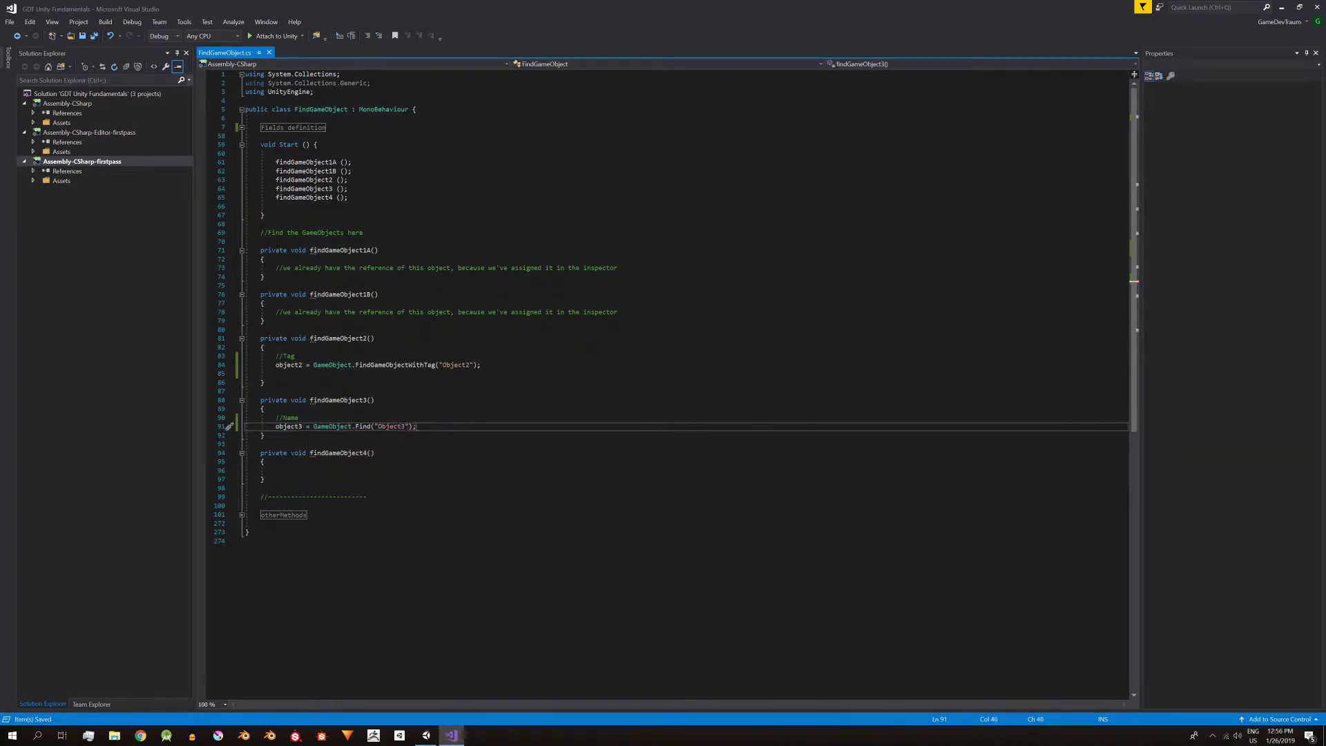
pyautogui.hotkey('alt', 'Tab')
pyautogui.hotkey('ctrl', 'p')
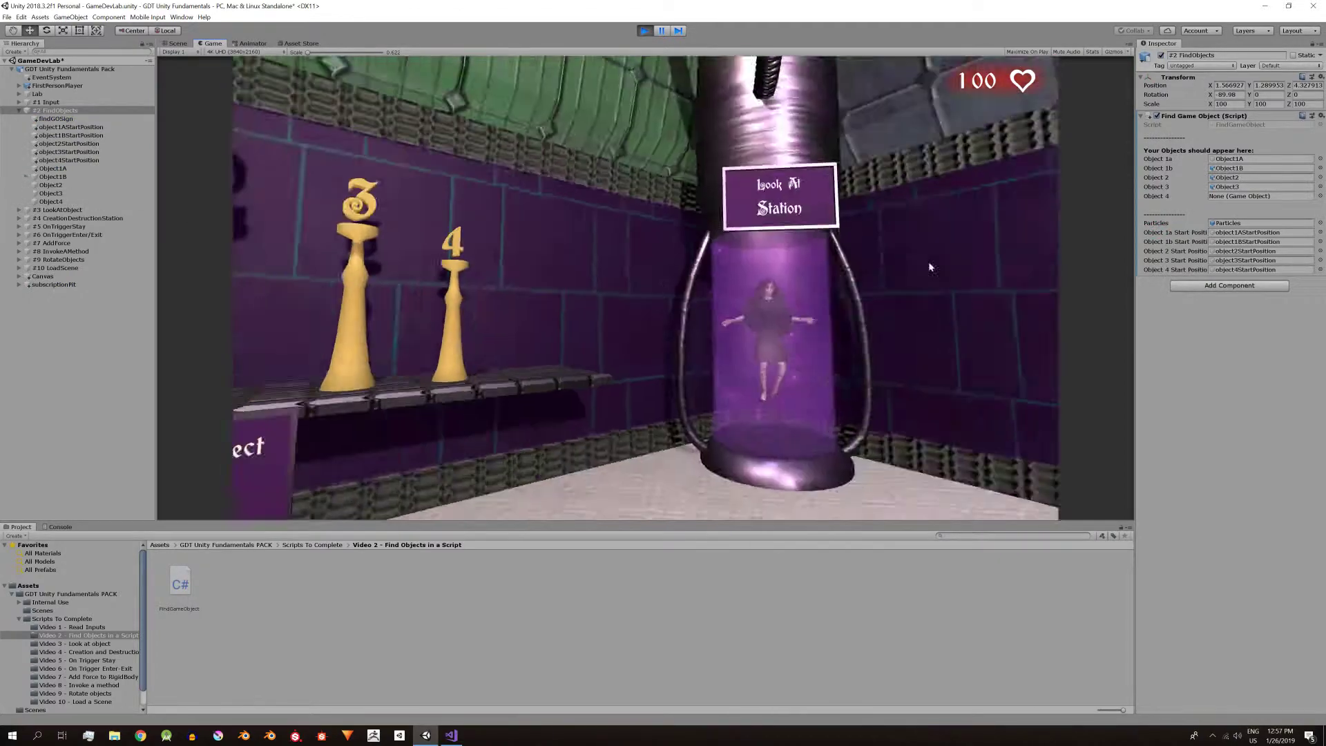
# Step: Stop the game and add an empty GameObject as the first child of GDT Unity Fundamentals Pack
pyautogui.hotkey('ctrl', 'p')
pyautogui.rightClick(81, 68)
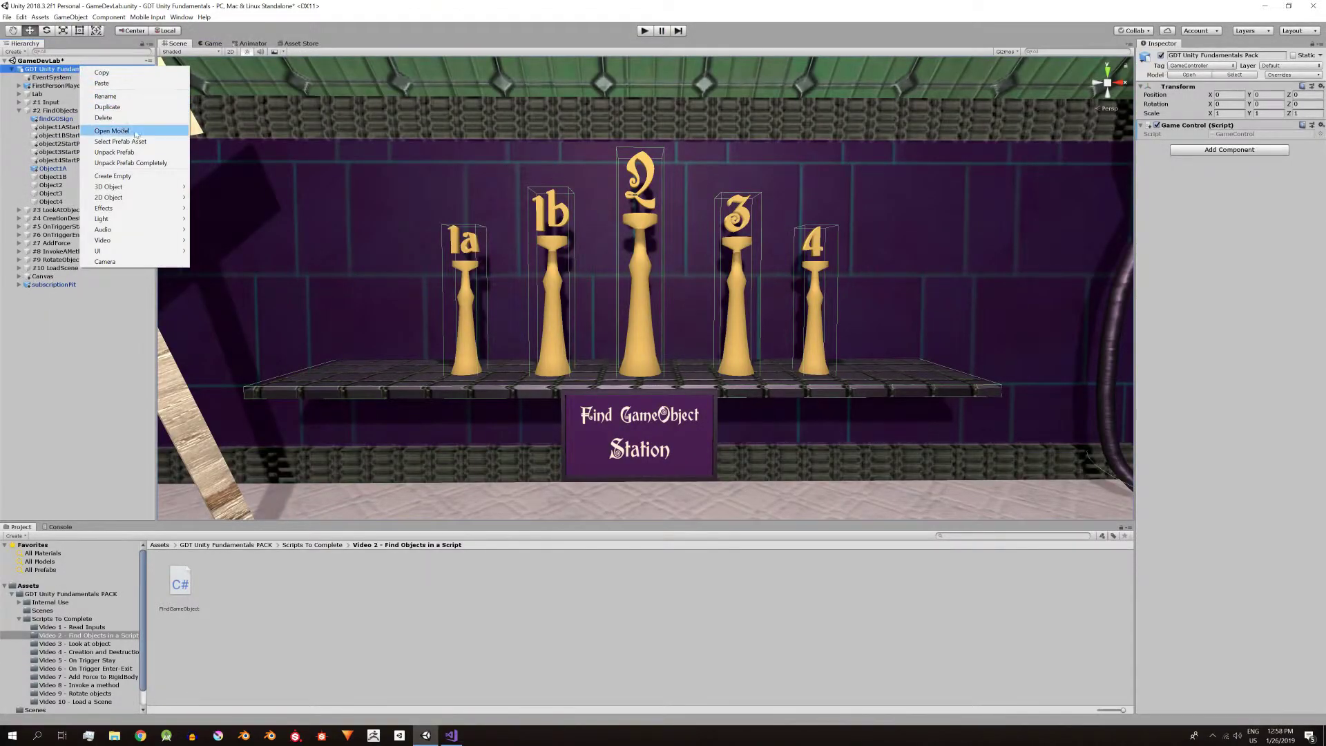
pyautogui.click(114, 175)
pyautogui.moveTo(51, 136); pyautogui.dragTo(53, 78)
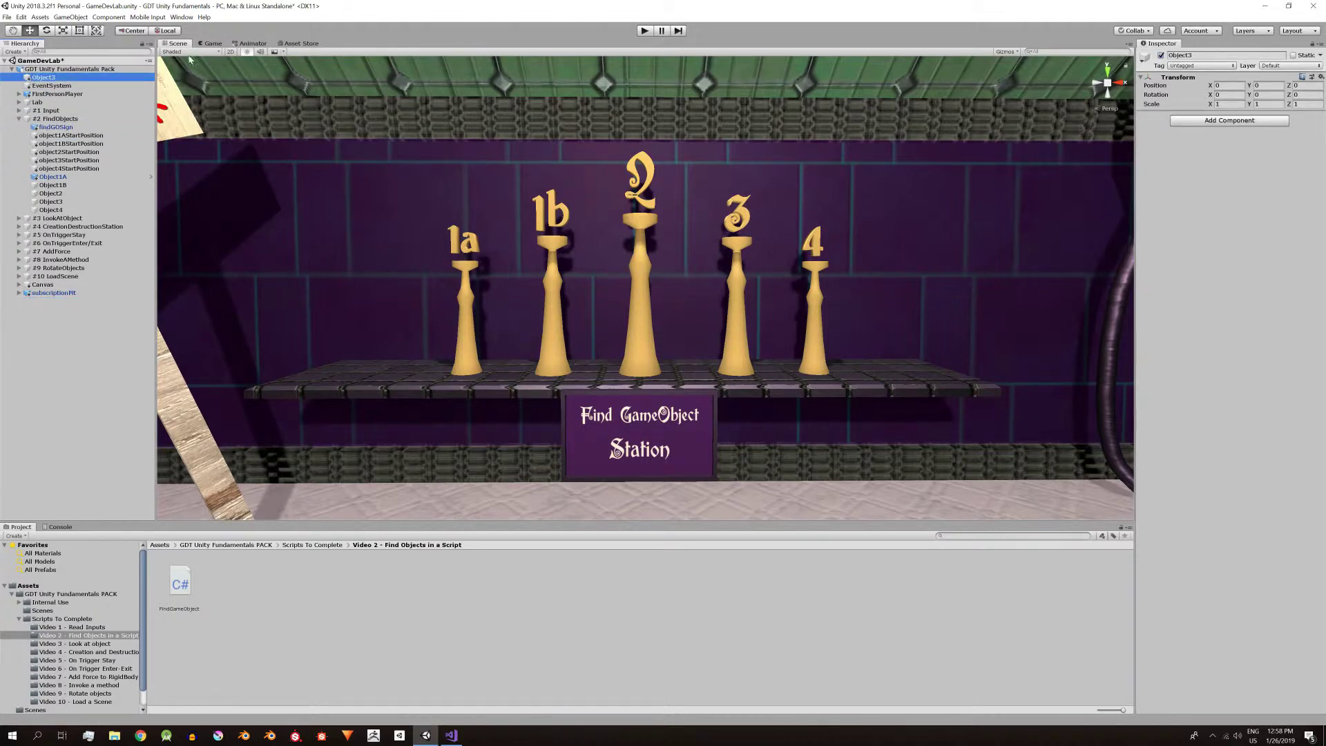
# Step: Play with #2 FindObjects selected and check which object fills the Object 3 slot
pyautogui.click(59, 118)
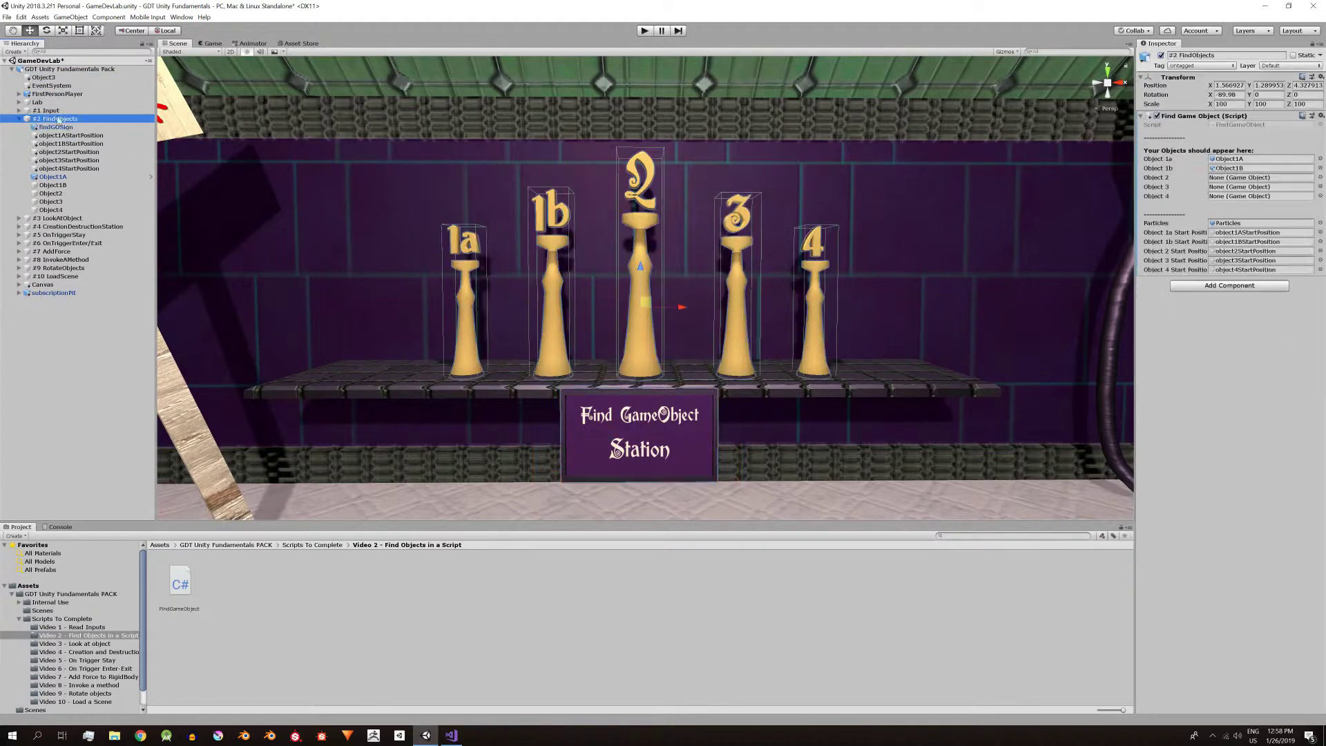
pyautogui.click(649, 31)
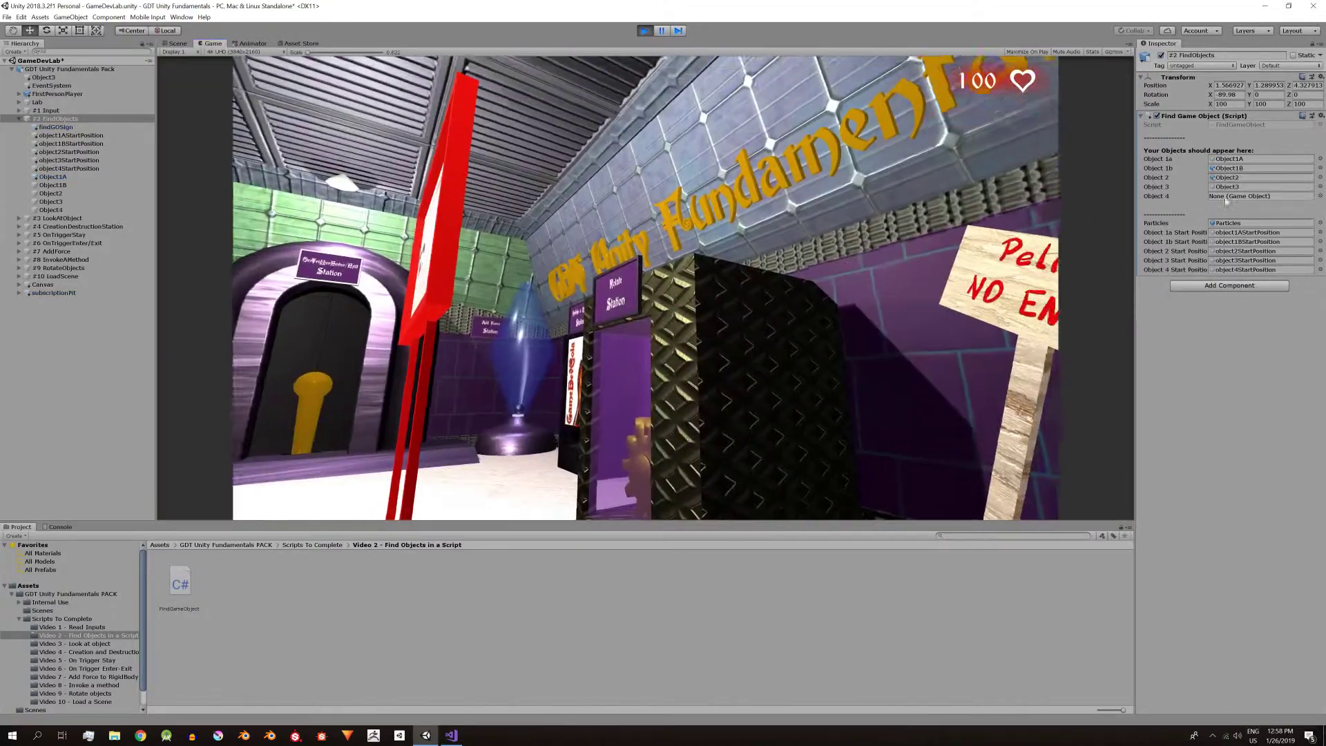
pyautogui.click(1233, 188)
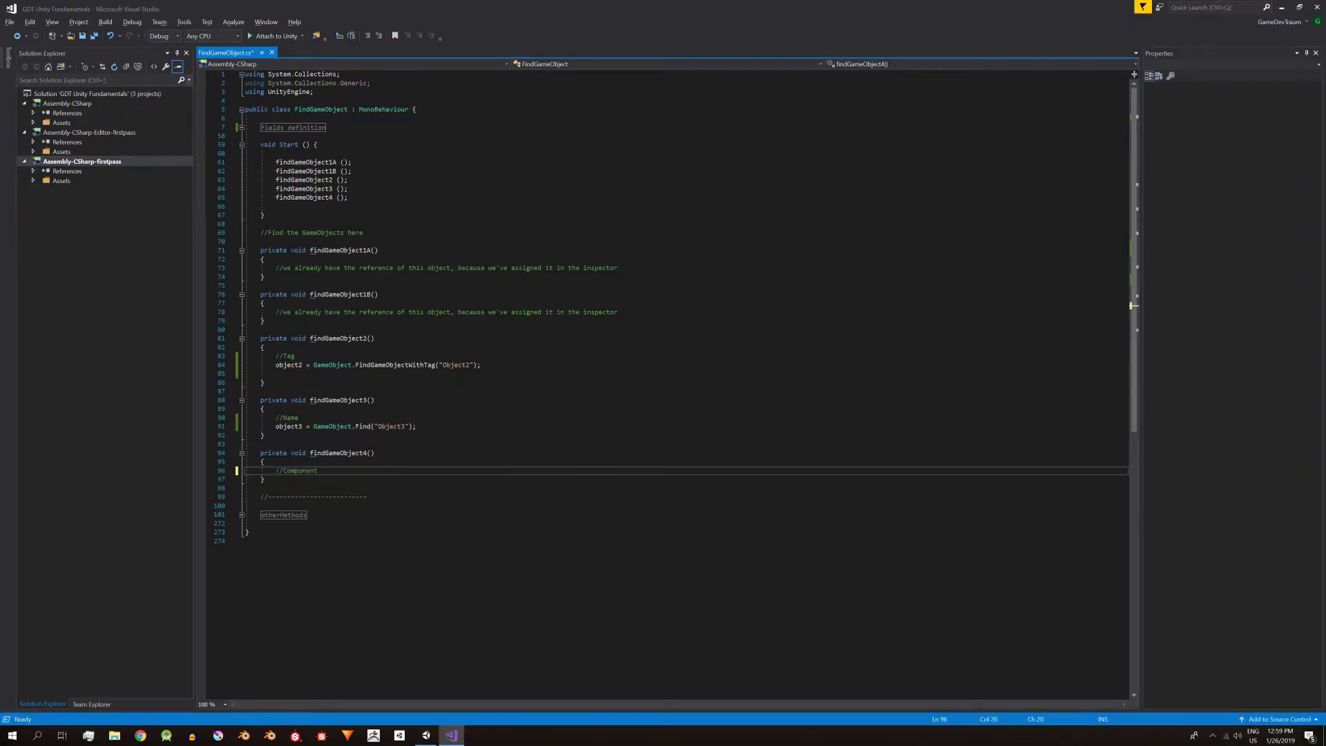
# Step: Add blank lines under the Component comment to make room for the Object 4 code
pyautogui.press('Return')
pyautogui.press('Return')
pyautogui.press('Up')
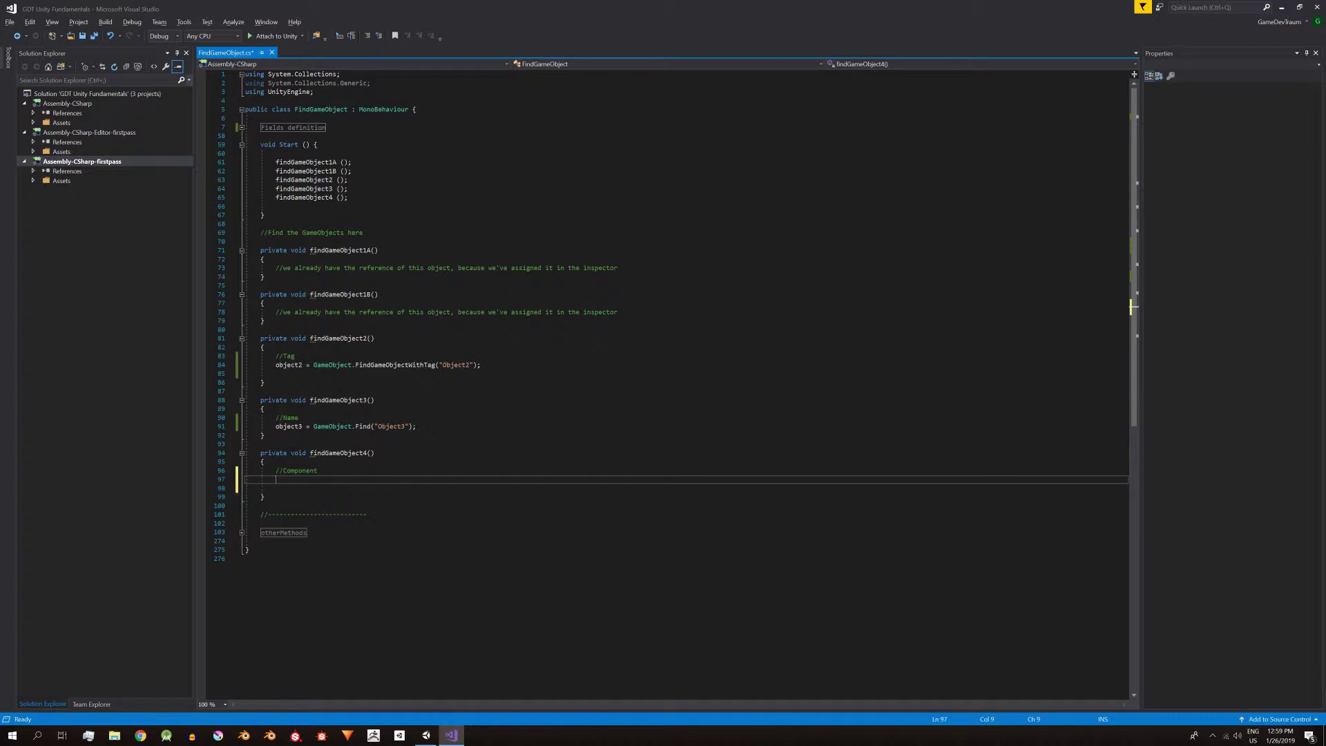
pyautogui.hotkey('alt', 'Tab')
# Step: Create an Object4Script C# script in the Video 2 folder and add it to Object4
pyautogui.rightClick(235, 606)
pyautogui.moveTo(281, 388)
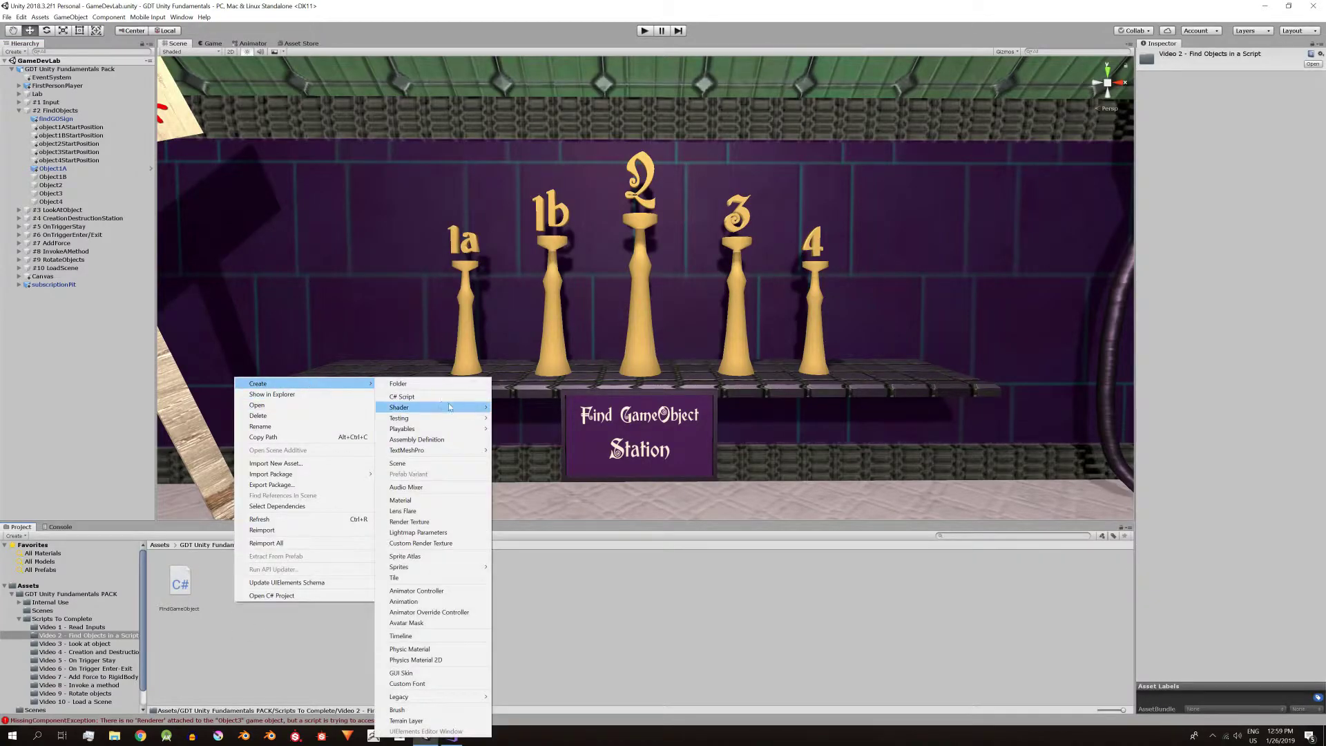
pyautogui.click(428, 406)
pyautogui.write('Object4Script')
pyautogui.press('Return')
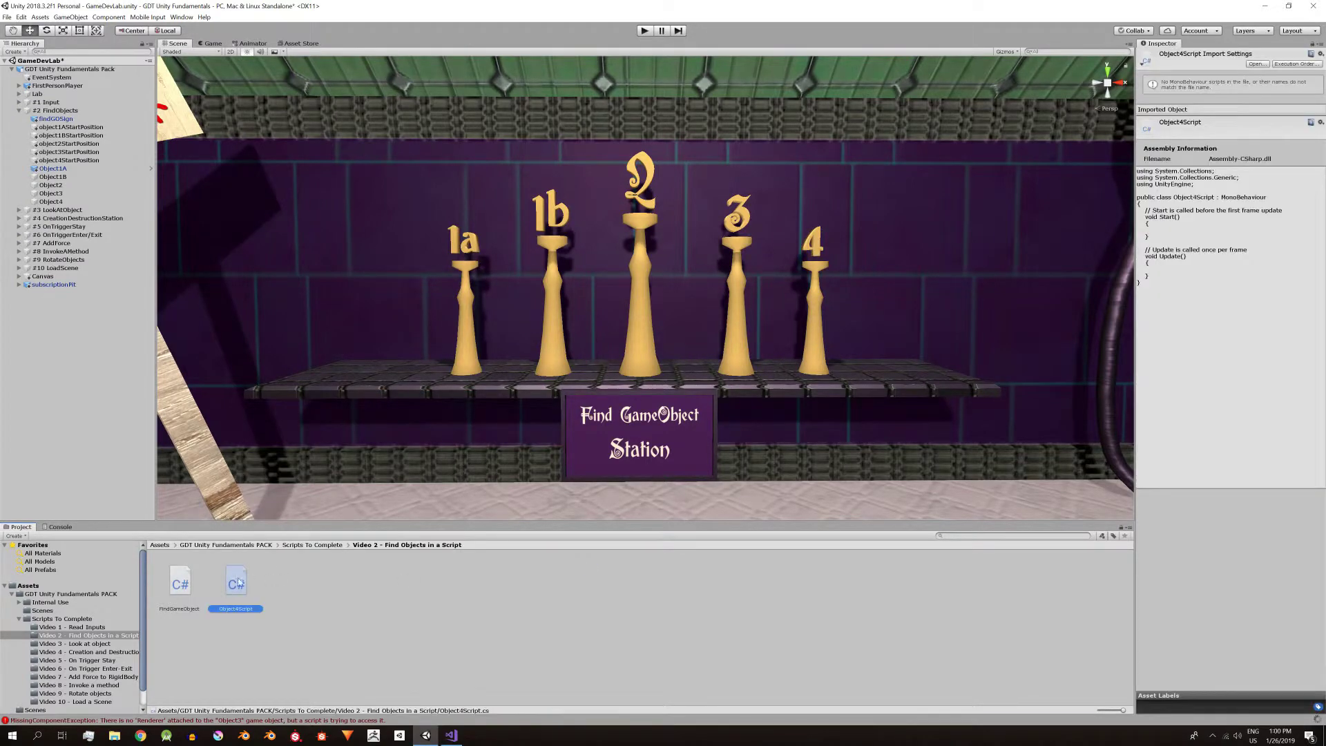
pyautogui.click(50, 201)
pyautogui.click(1229, 440)
pyautogui.click(1218, 492)
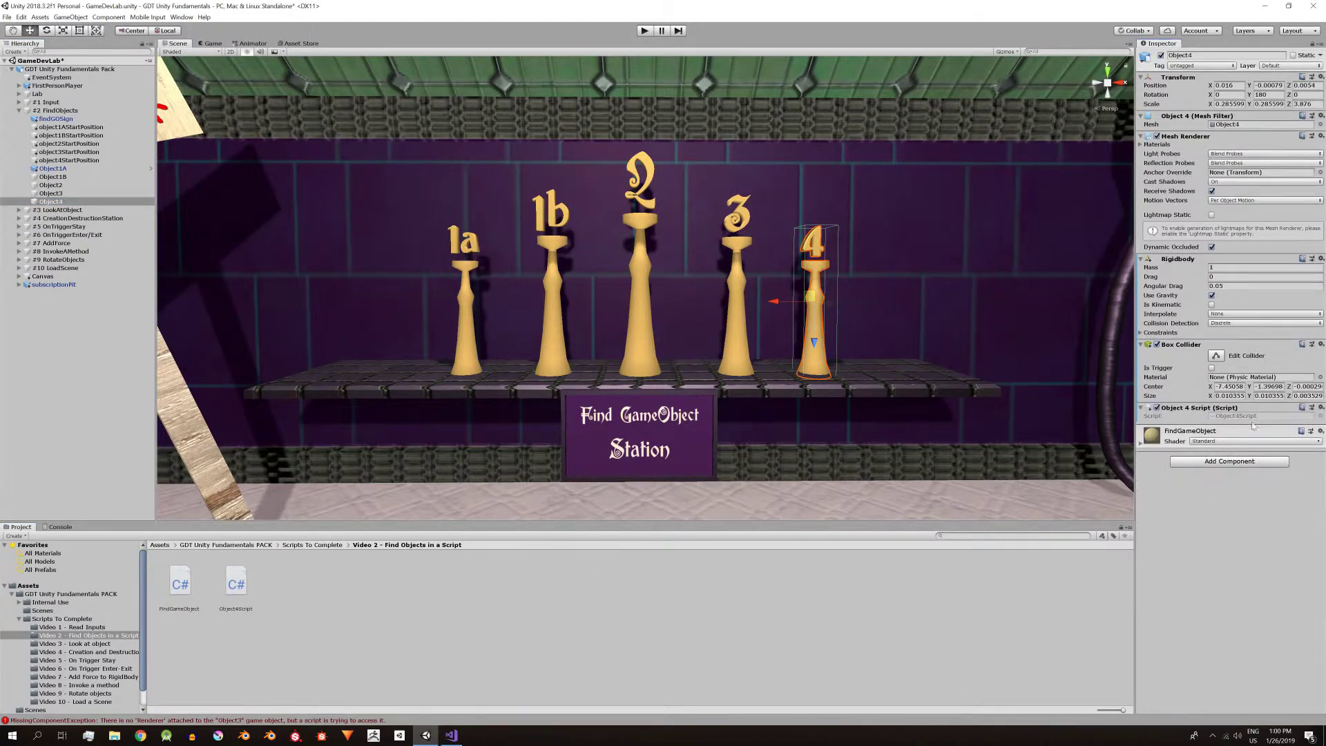
# Step: In findGameObject4, write object4 = GameObject.FindObjectOfType<Object4Script>(); and save
pyautogui.hotkey('alt', 'Tab')
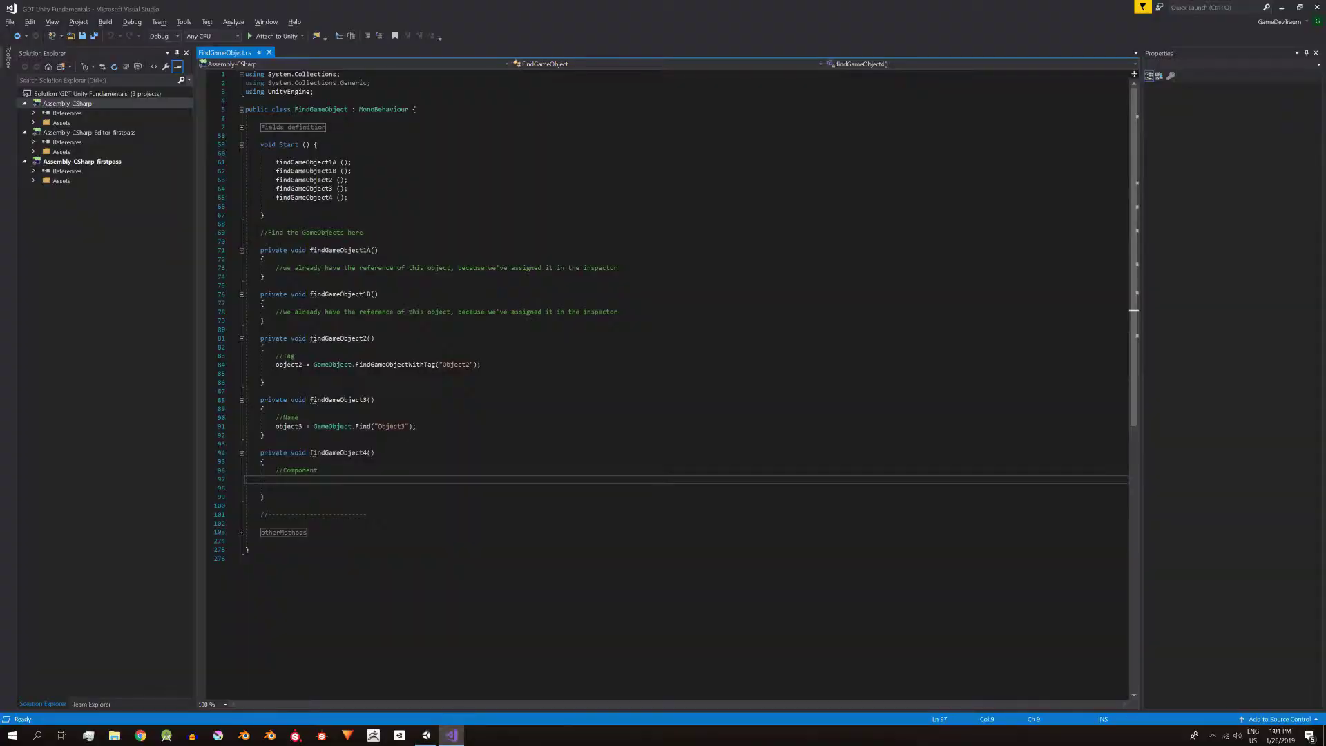
pyautogui.write('object4=Game')
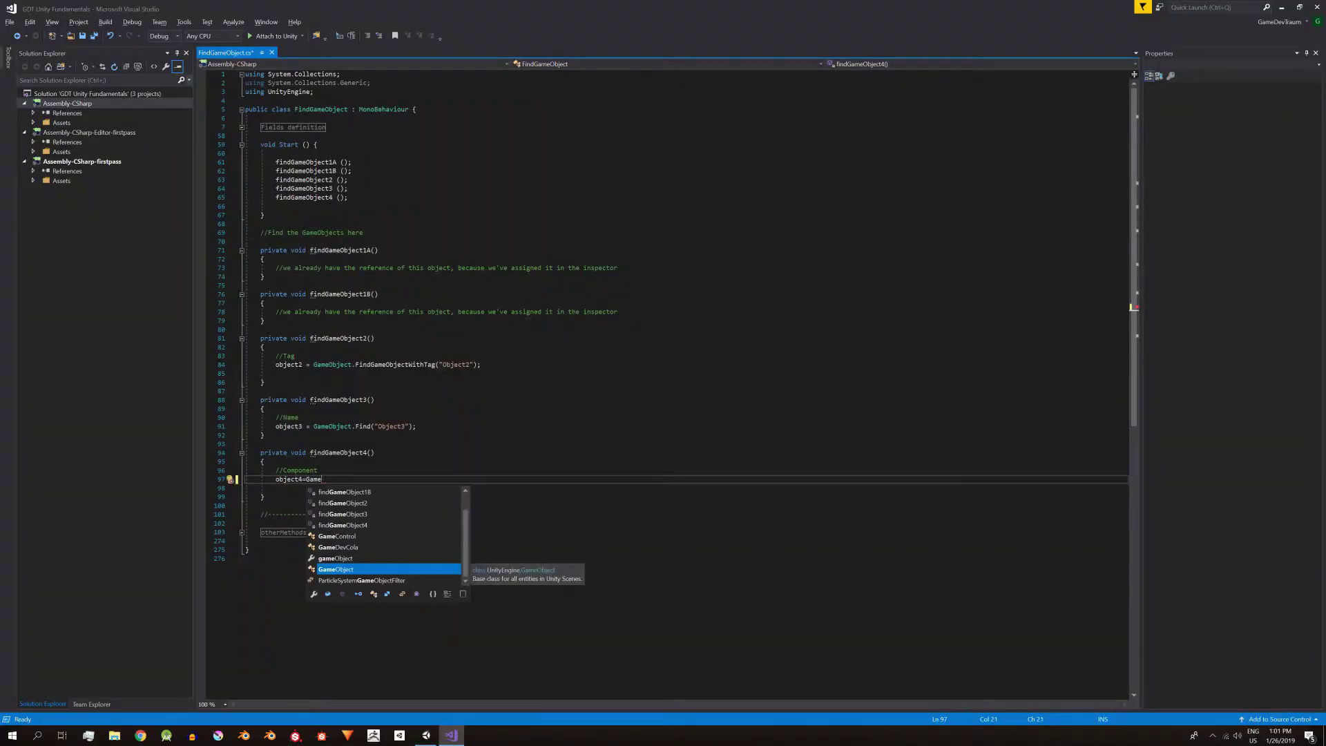
pyautogui.write('Object.Find')
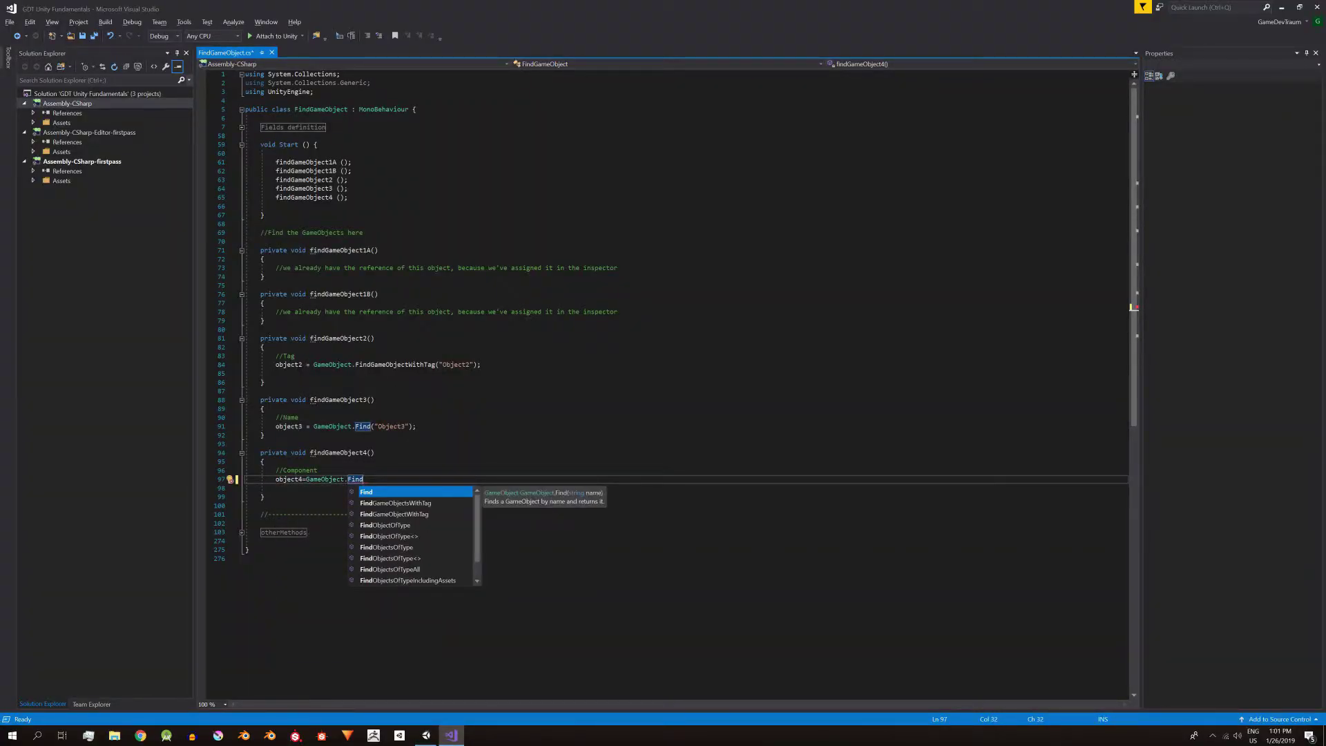
pyautogui.press('Down')
pyautogui.press('Down')
pyautogui.press('Down')
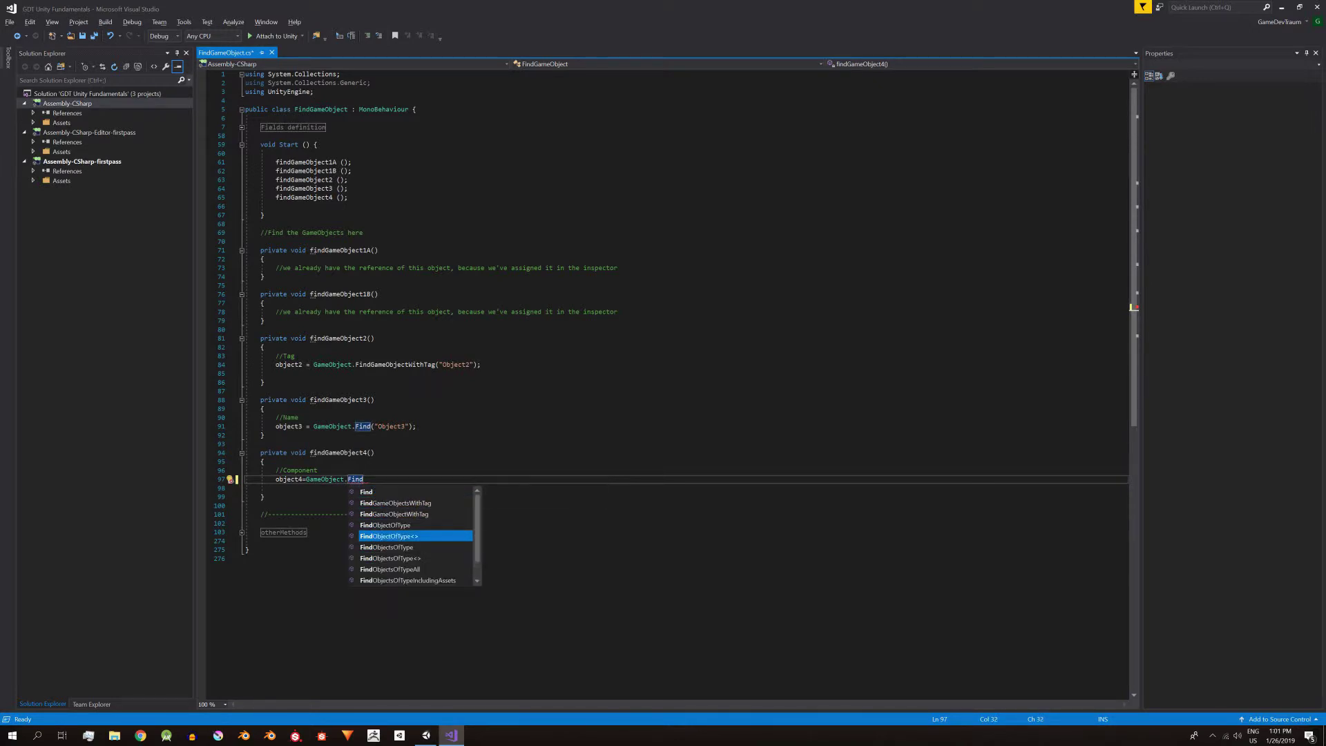
pyautogui.press('Tab')
pyautogui.write('Object3')
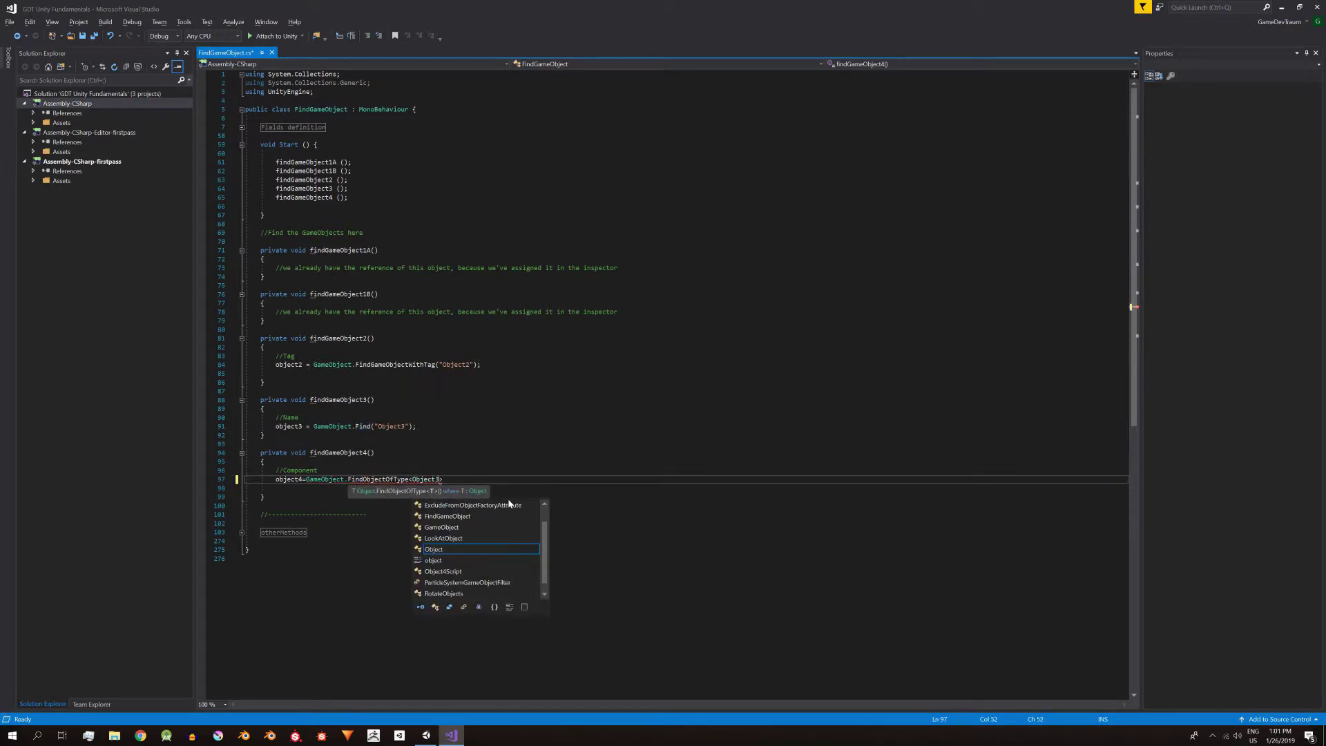
pyautogui.press('Down')
pyautogui.press('Down')
pyautogui.press('Tab')
pyautogui.write('(')
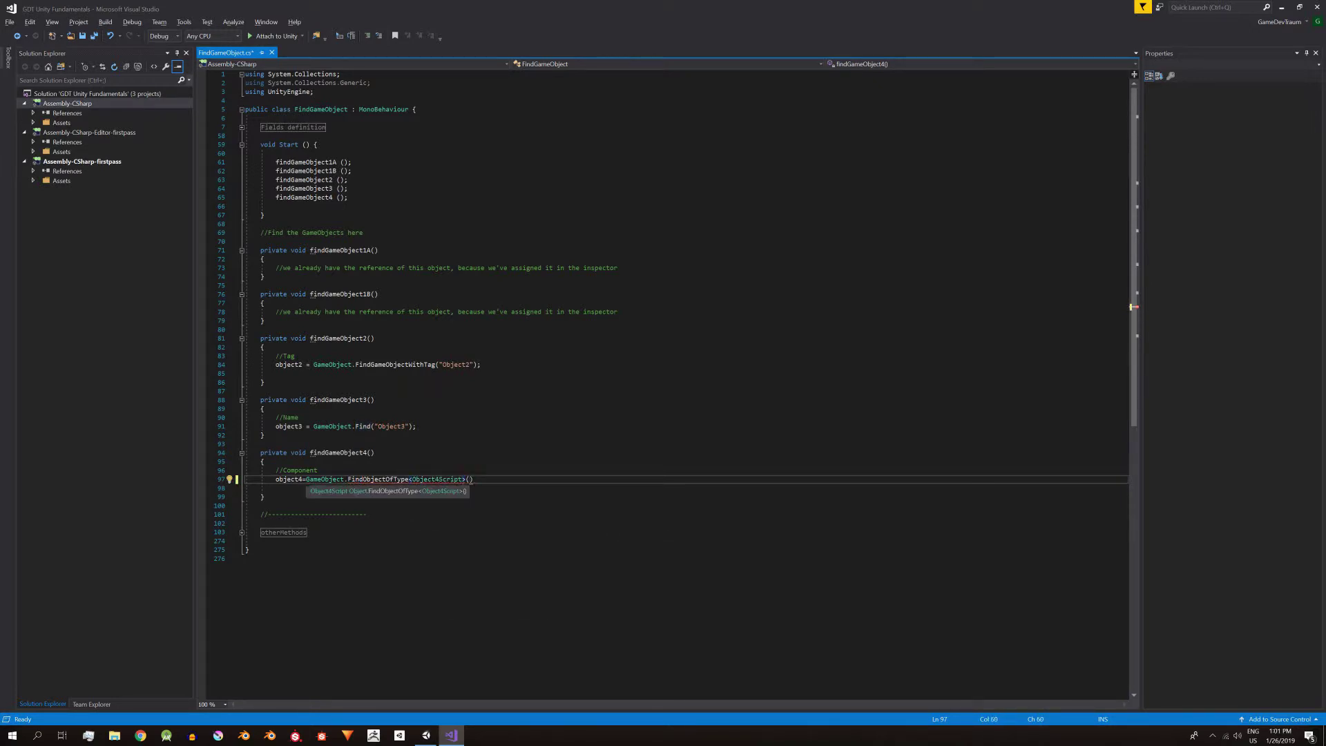
pyautogui.write(');')
pyautogui.hotkey('ctrl', 's')
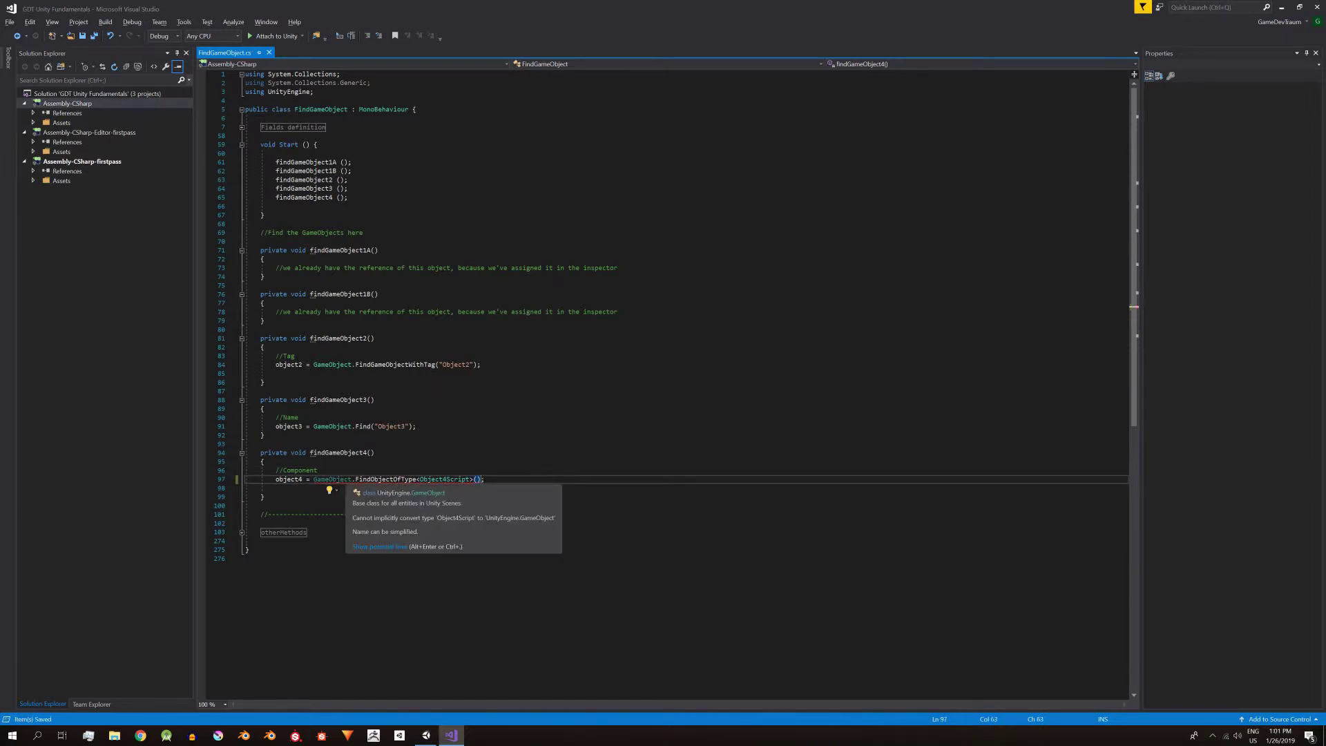
# Step: Append .transform.gameObject to the Object 4 line
pyautogui.hotkey('alt', 'Tab')
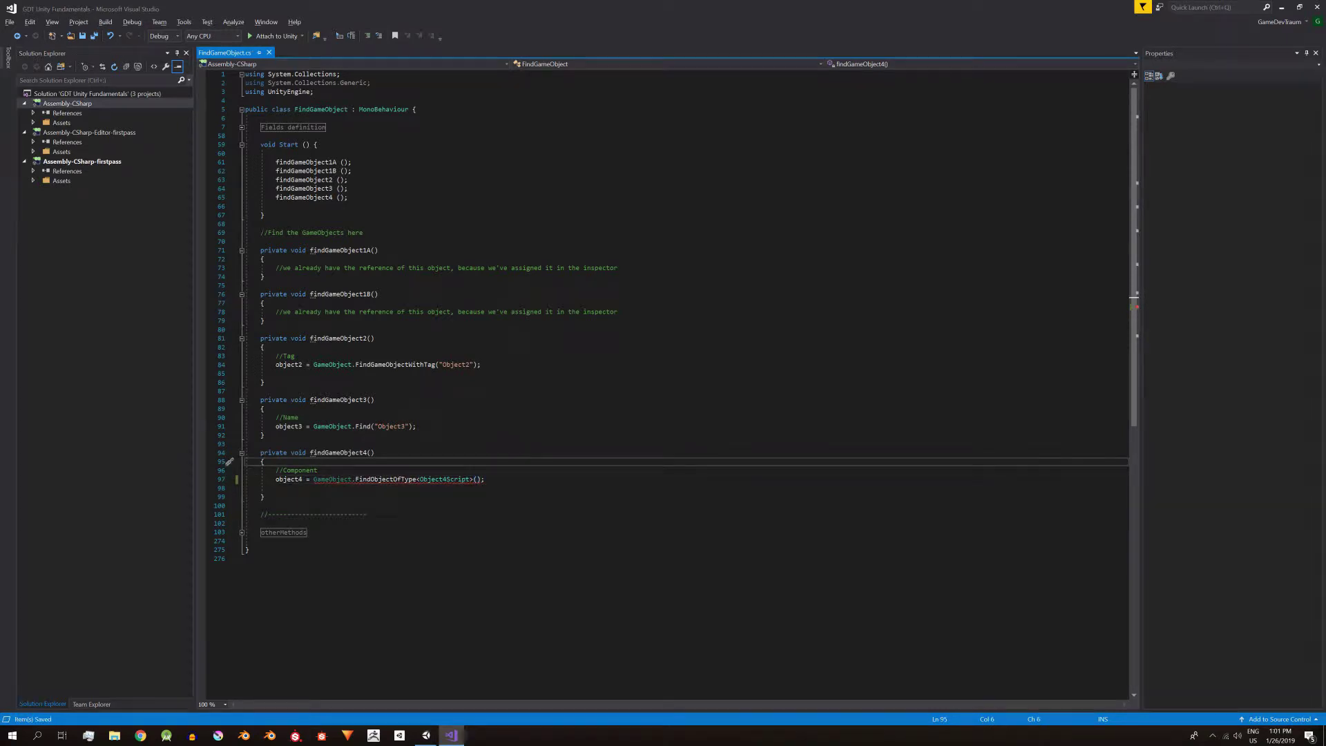
pyautogui.hotkey('alt', 'Tab')
pyautogui.press('Left')
pyautogui.write('.tr.')
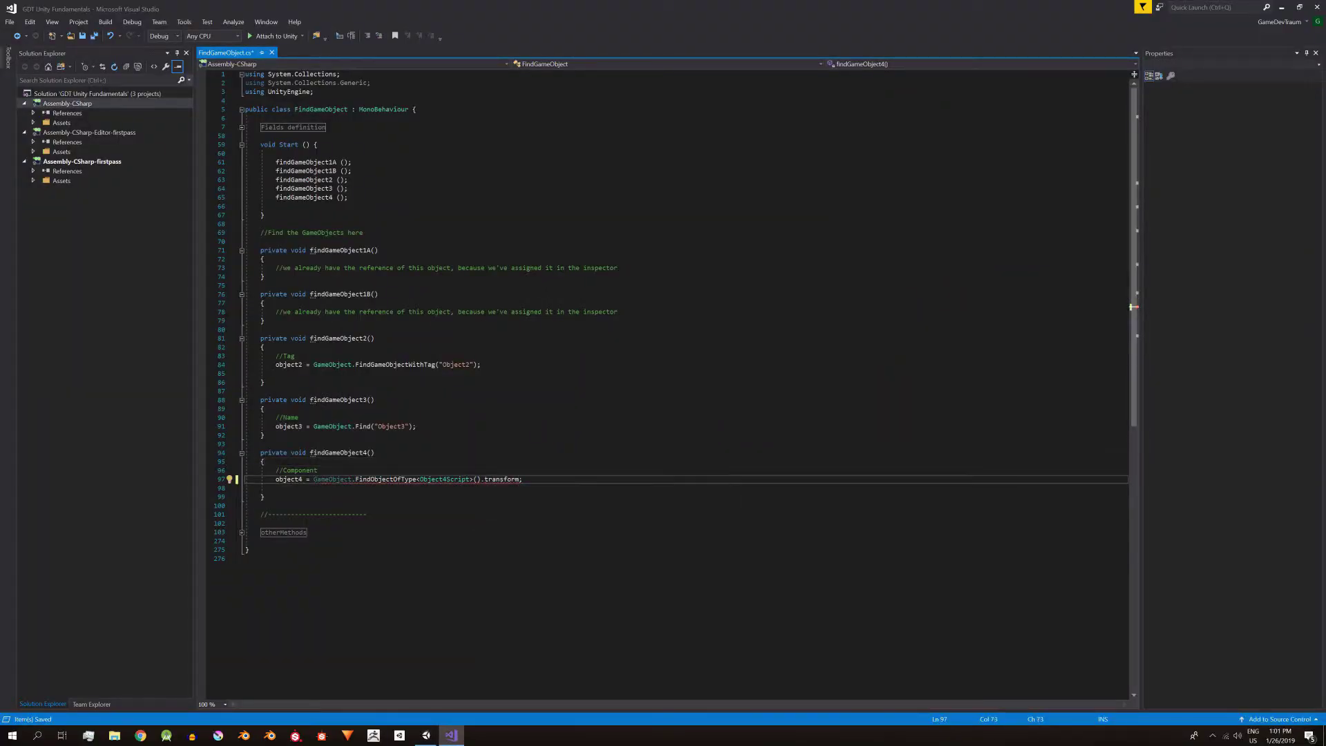
pyautogui.write('ga')
pyautogui.press('Tab')
pyautogui.hotkey('alt', 'Tab')
# Step: With #2 FindObjects selected, run Play mode to confirm the Object 4 slot fills in
pyautogui.click(55, 110)
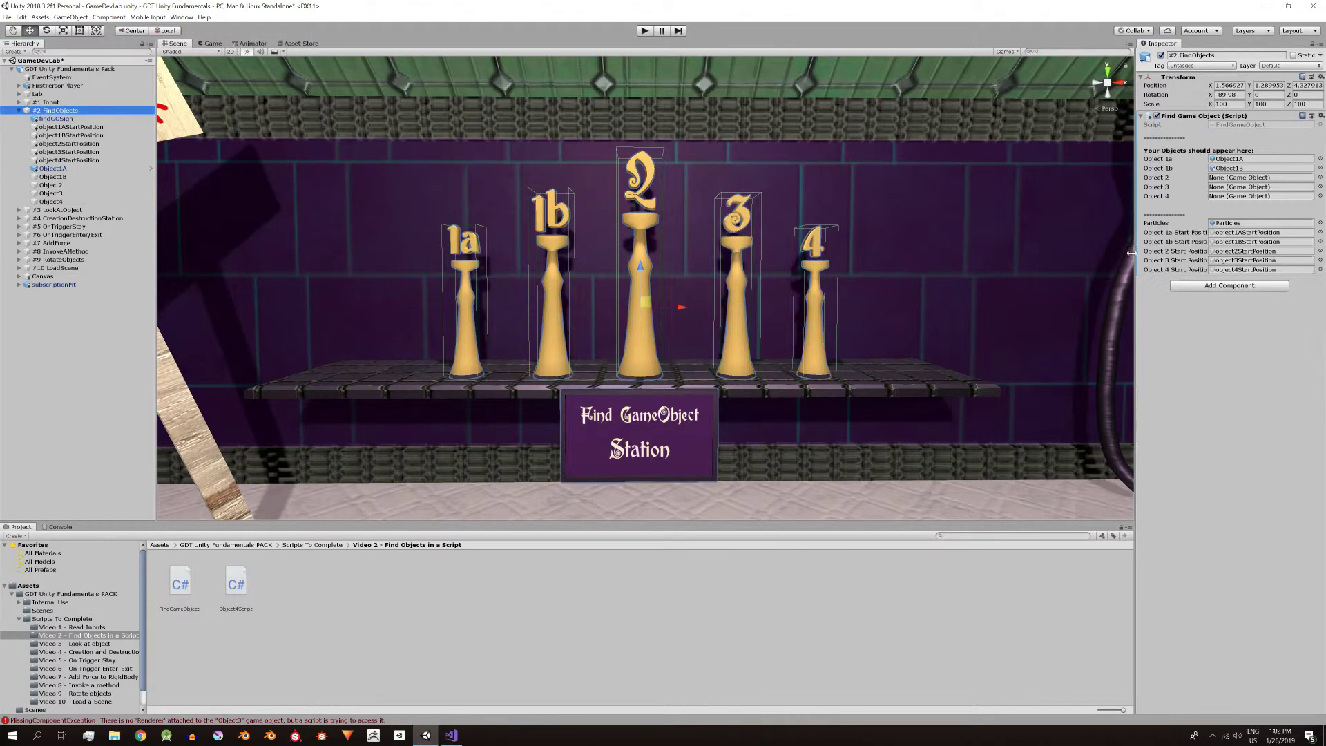
pyautogui.click(653, 29)
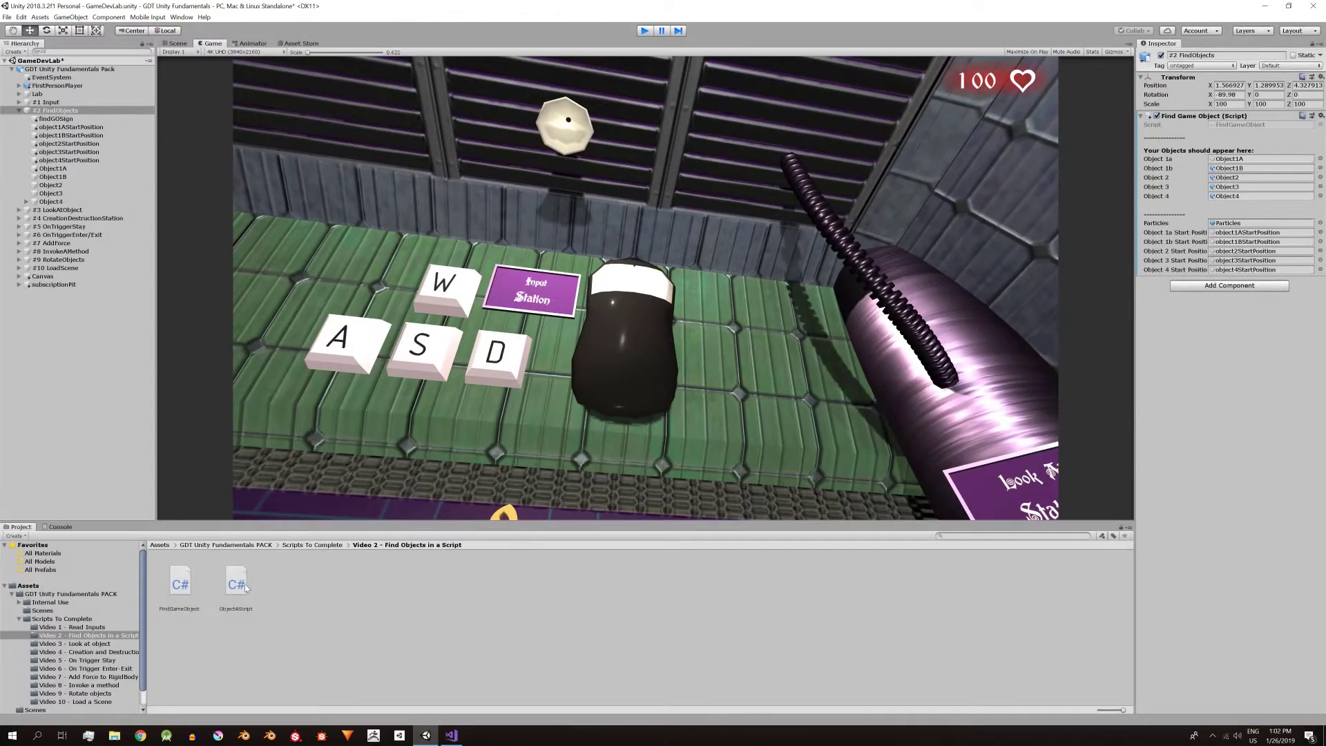
pyautogui.click(644, 31)
# Step: Add Object4Script to a new empty GameObject and rerun Play to see it picked for Object 4
pyautogui.hotkey('ctrl', 'shift', 'n')
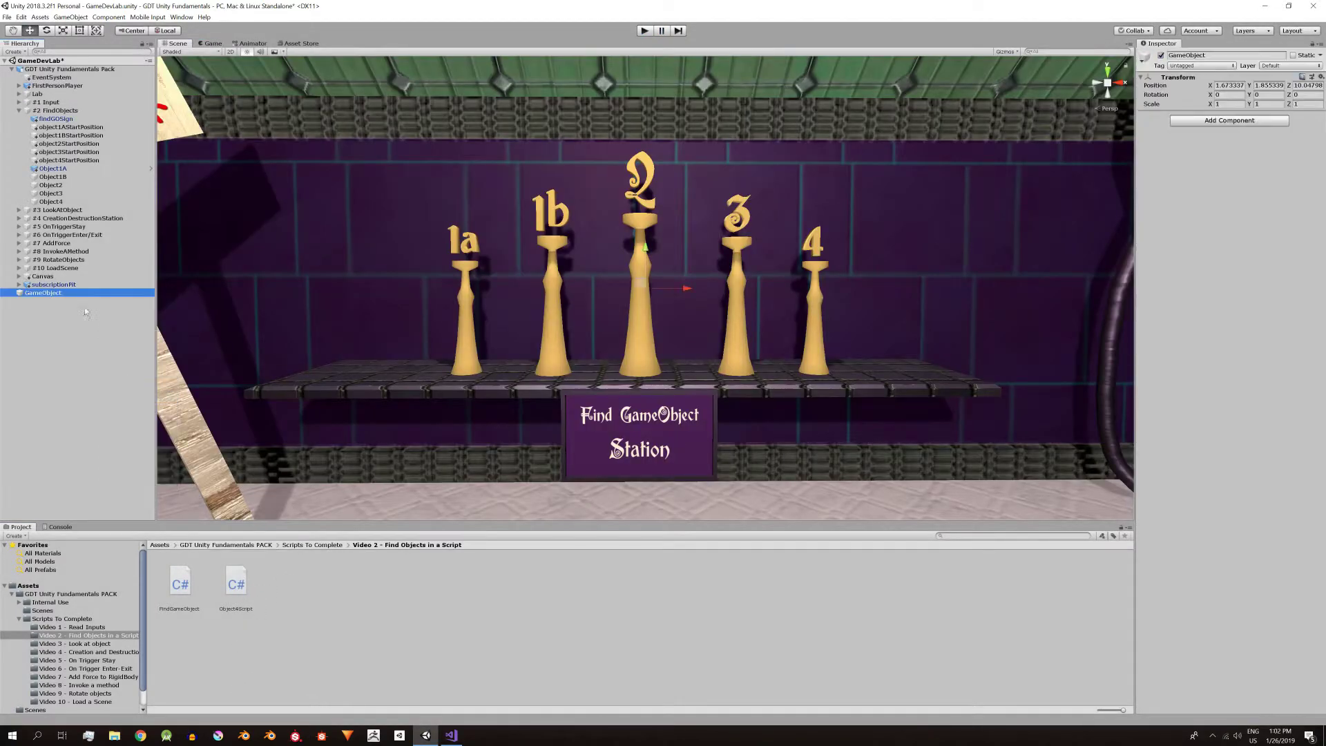
pyautogui.moveTo(55, 292); pyautogui.dragTo(66, 78)
pyautogui.click(56, 118)
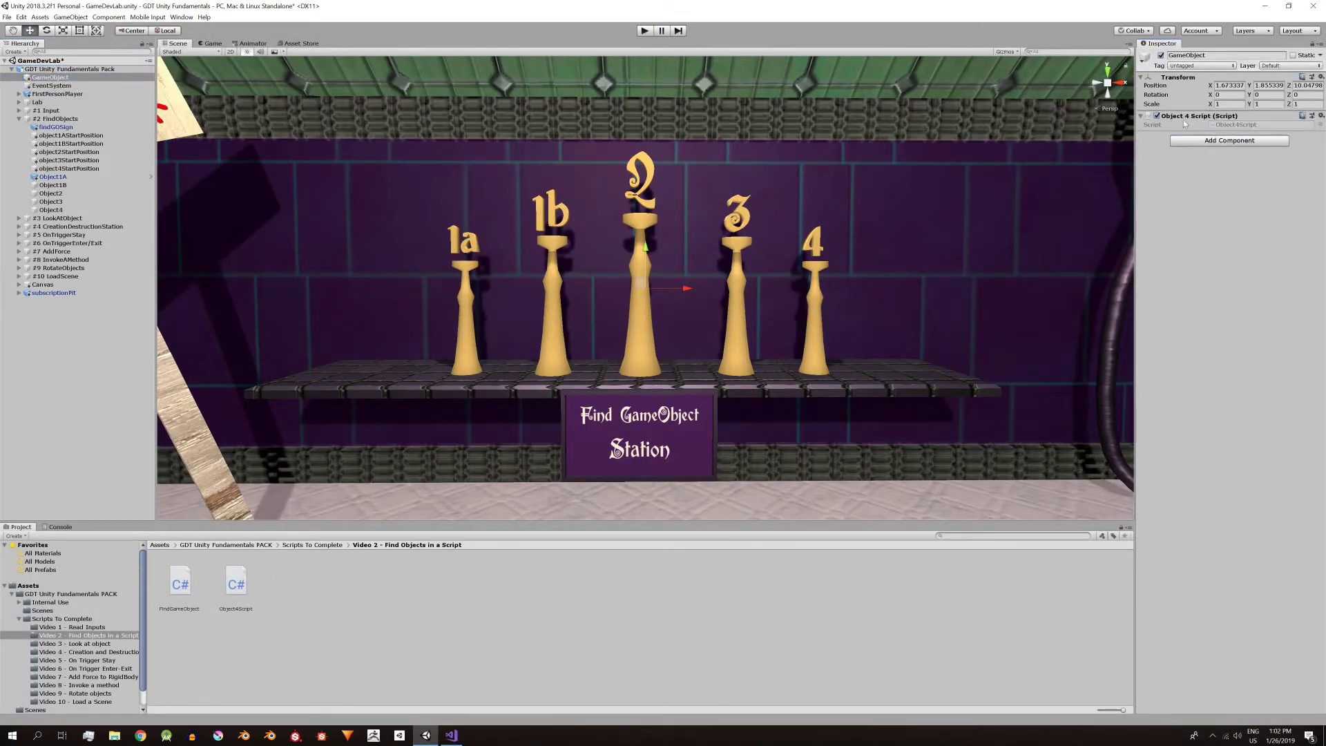
pyautogui.hotkey('ctrl', 'p')
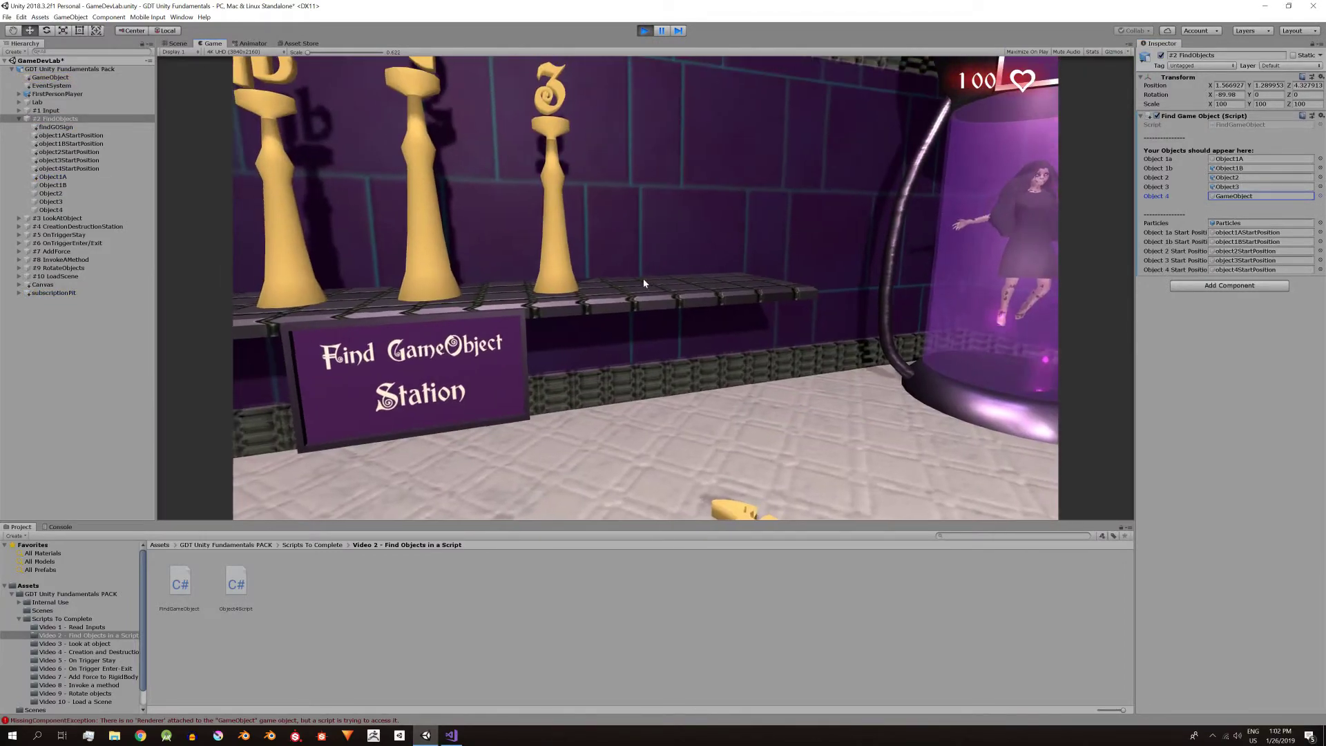
pyautogui.click(643, 33)
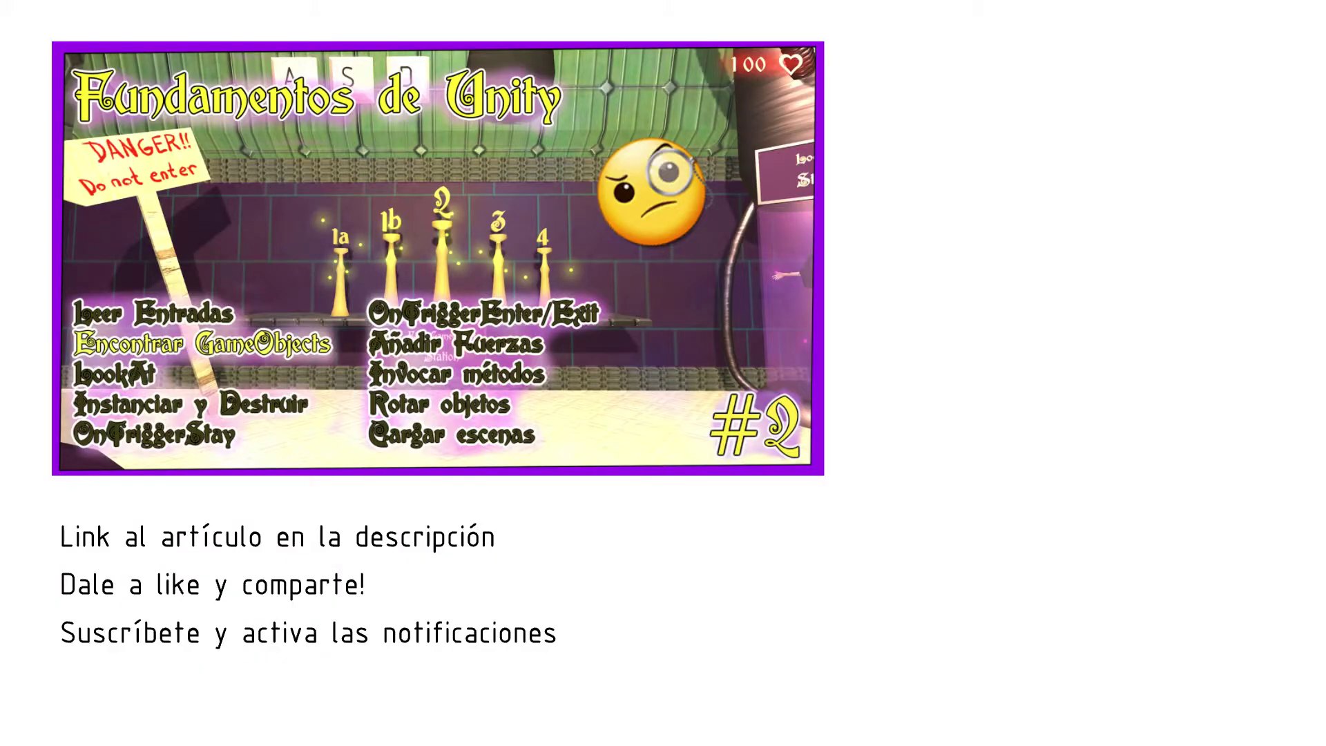